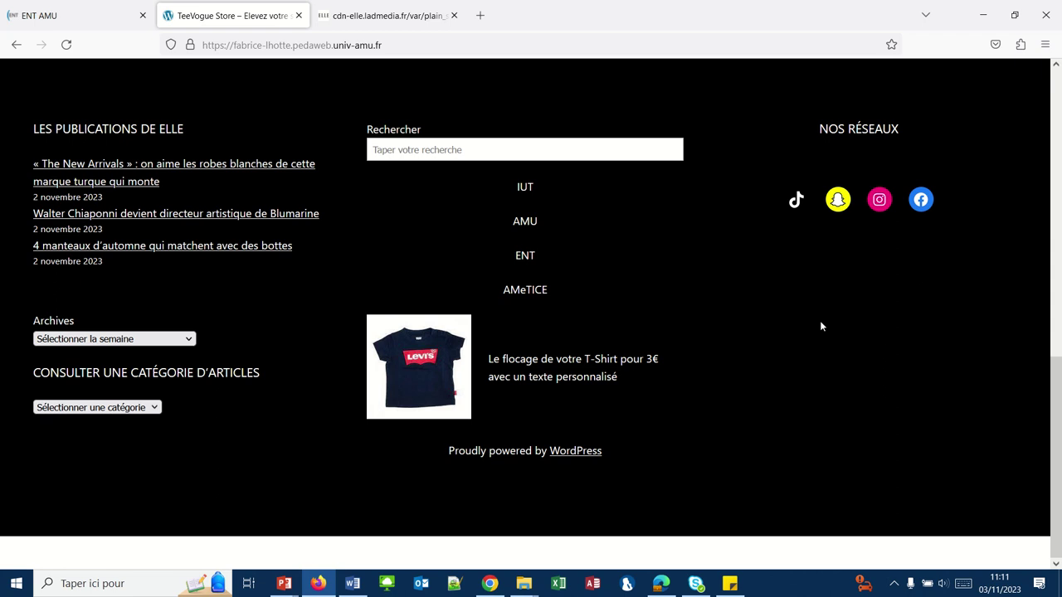
Look over the published site's page and footer, and switch to the WordPress dashboard in Chrome
scroll(822, 326, up, 10)
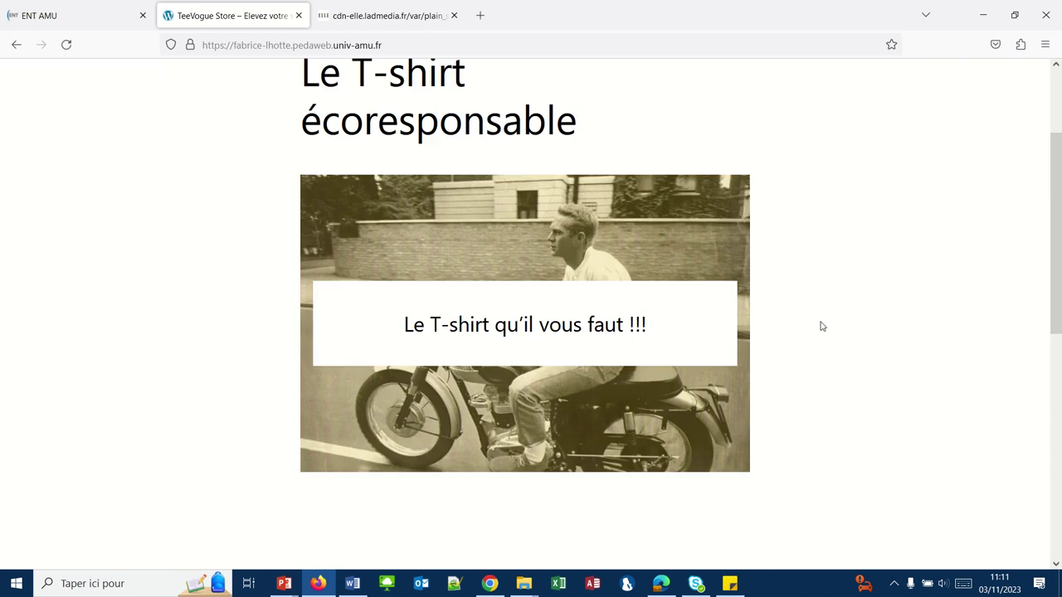
scroll(822, 326, down, 8)
scroll(821, 326, down, 2)
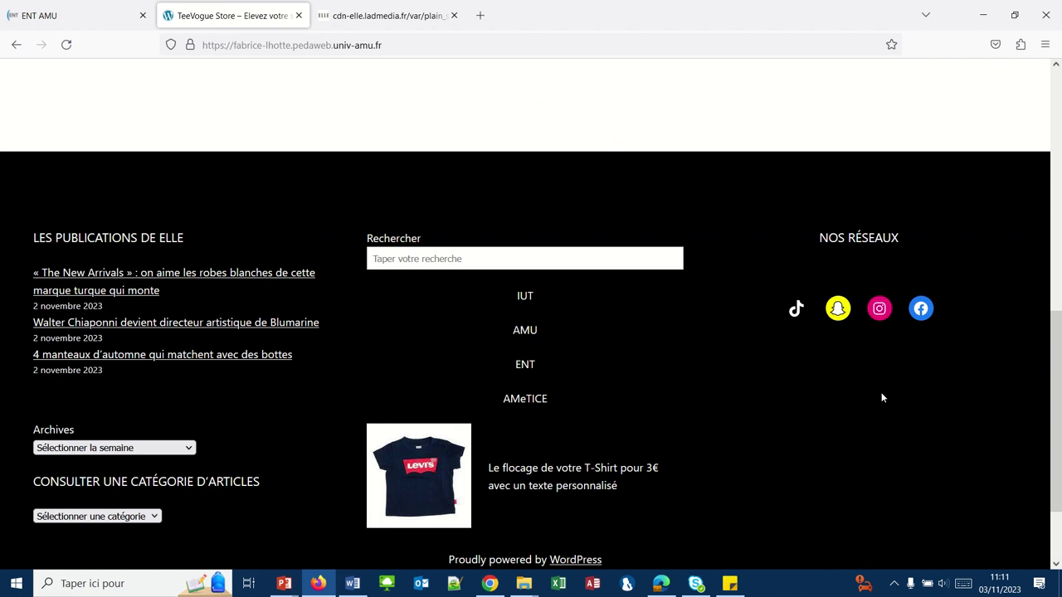
mouse_move(491, 585)
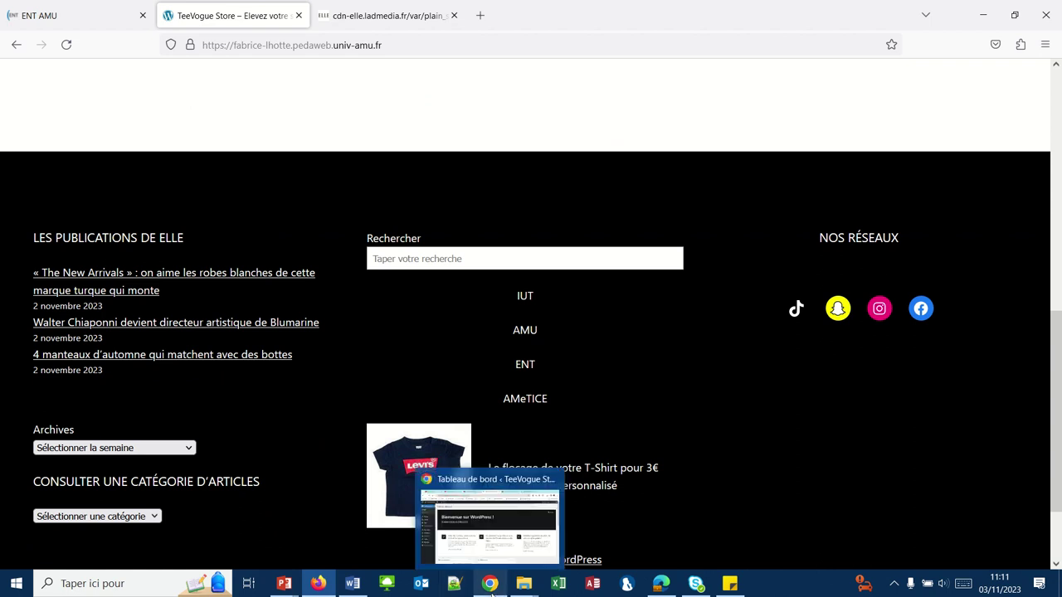
click(490, 516)
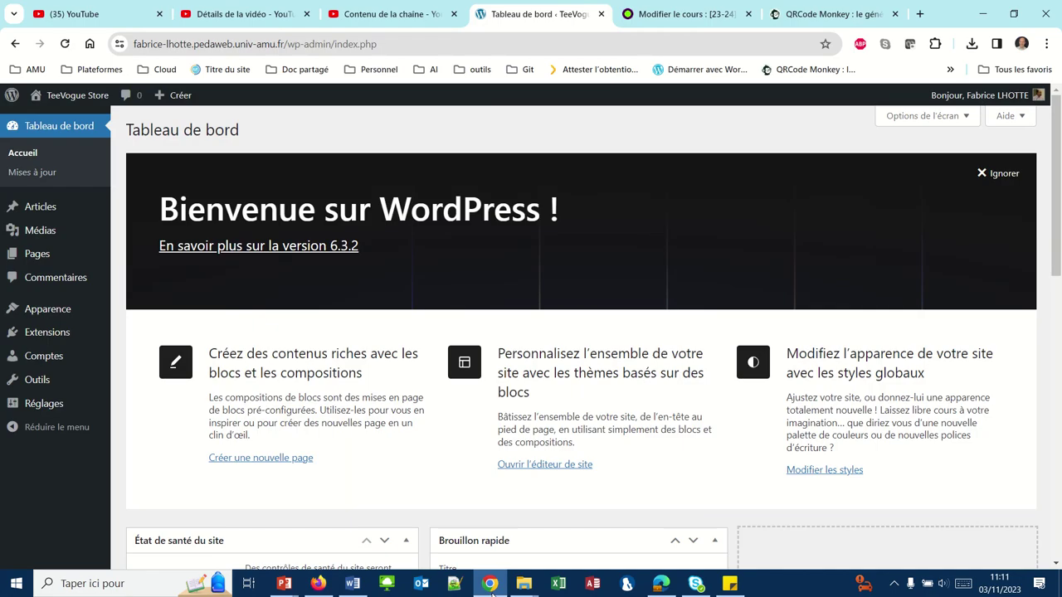
Open the site editor, search for "footer" and open the "Pied de page" template part for editing
mouse_move(47, 331)
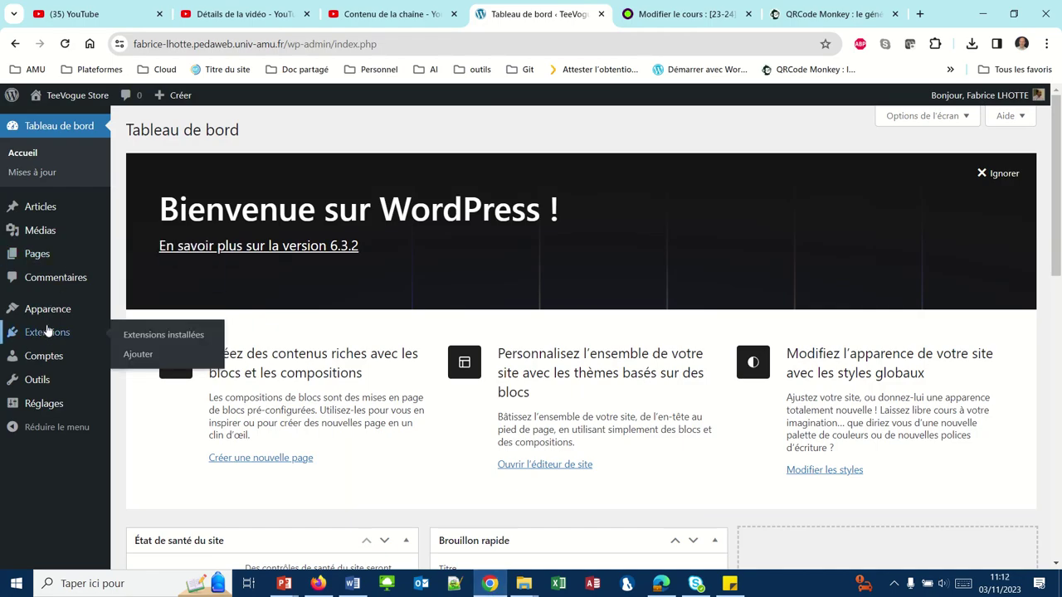
click(128, 332)
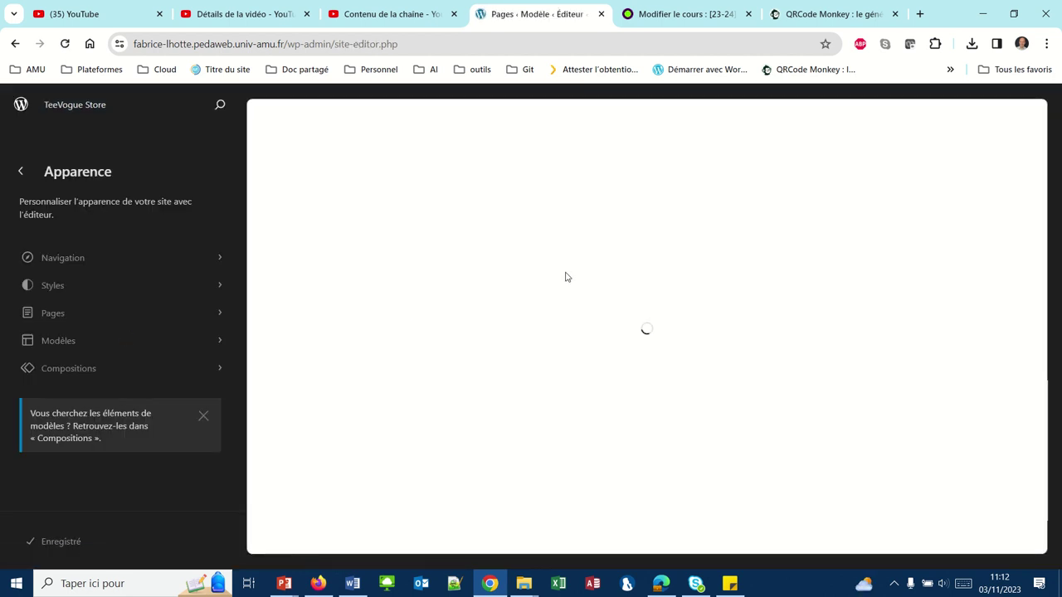
click(550, 343)
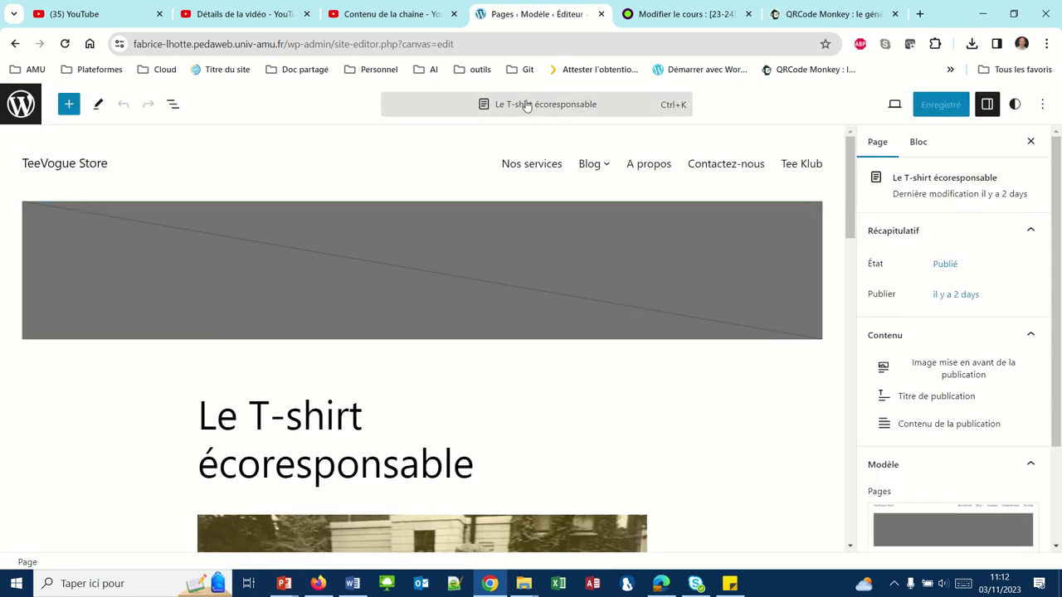
click(526, 105)
text(footer)
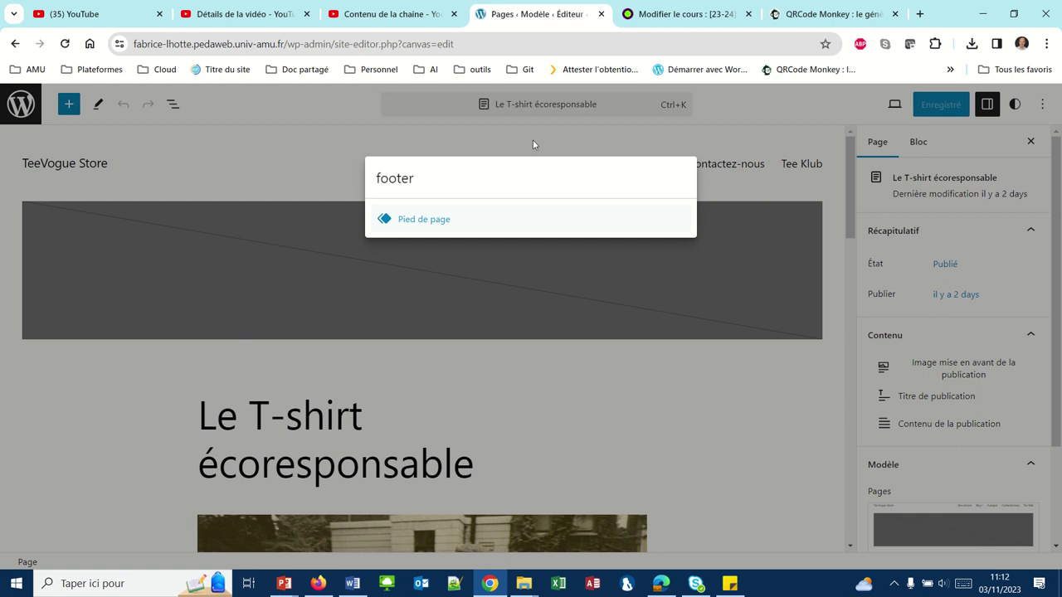
click(433, 222)
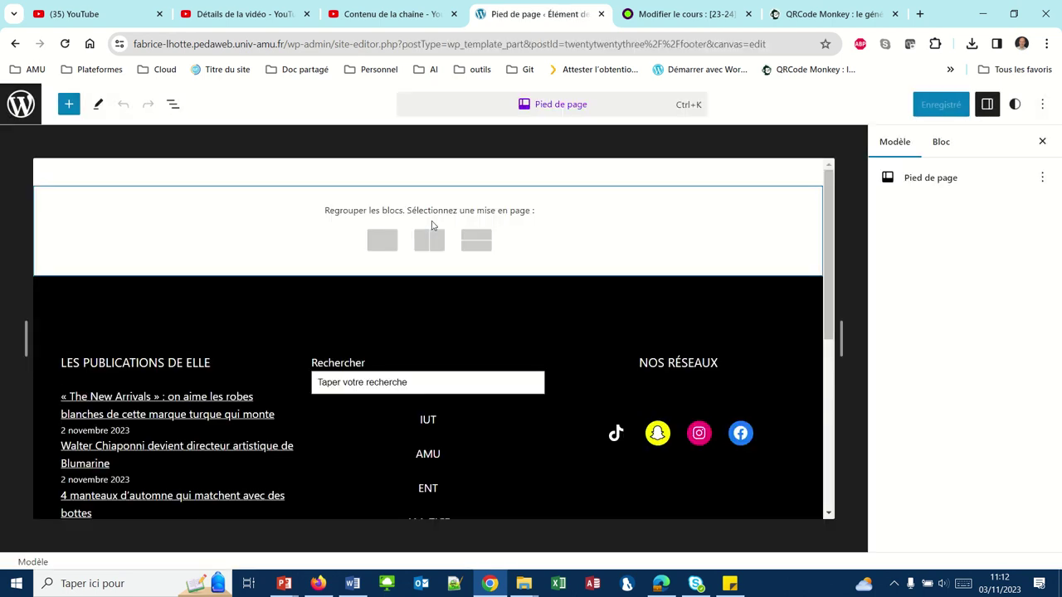
Show the block structure and move the "Espacement" block below the social icons in the footer's third column
scroll(431, 224, down, 2)
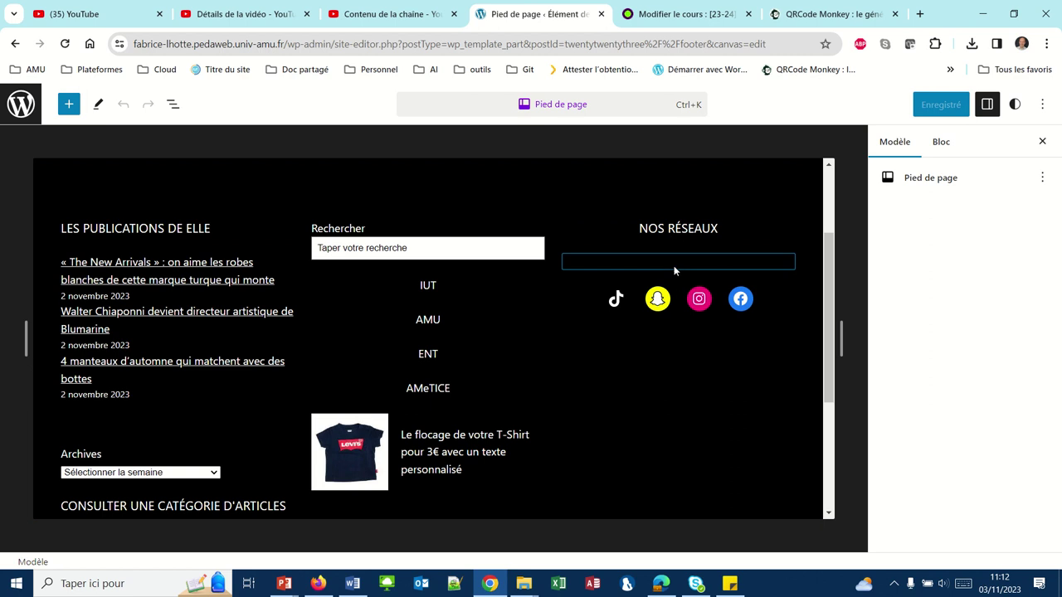
scroll(715, 379, down, 1)
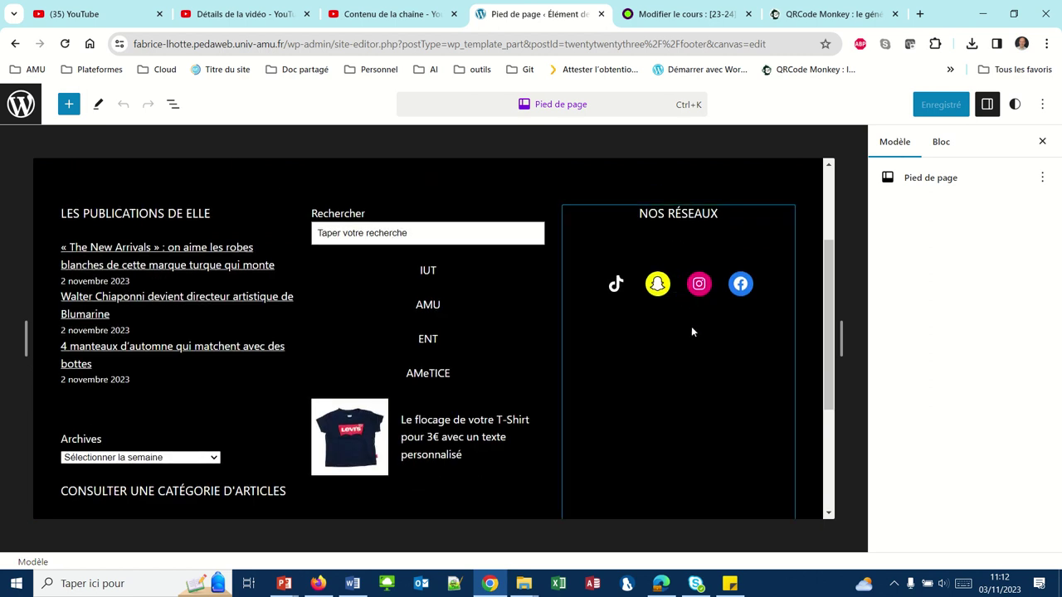
click(173, 104)
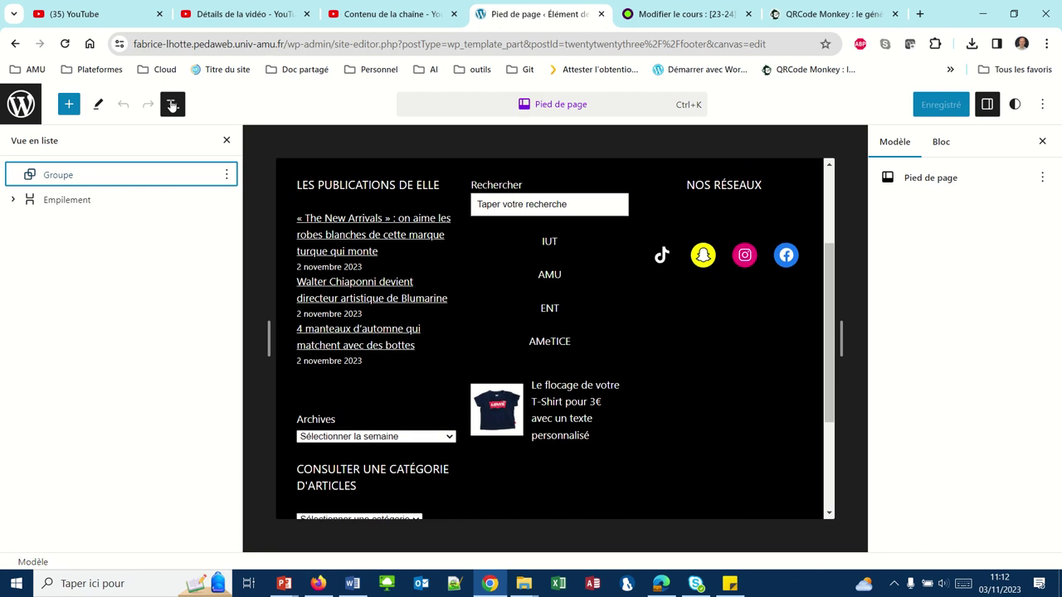
click(13, 200)
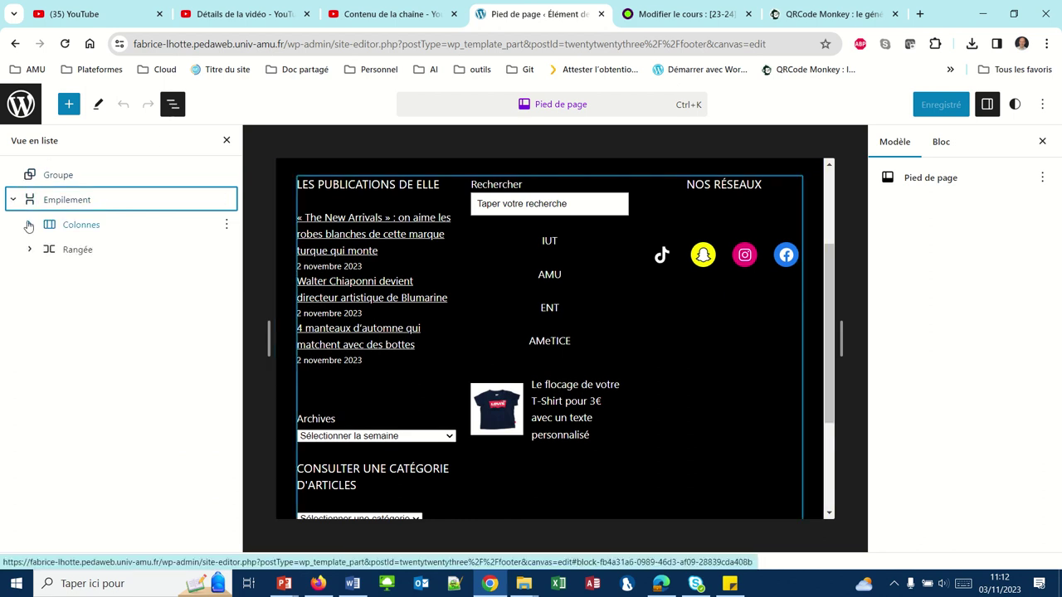
click(29, 225)
click(48, 299)
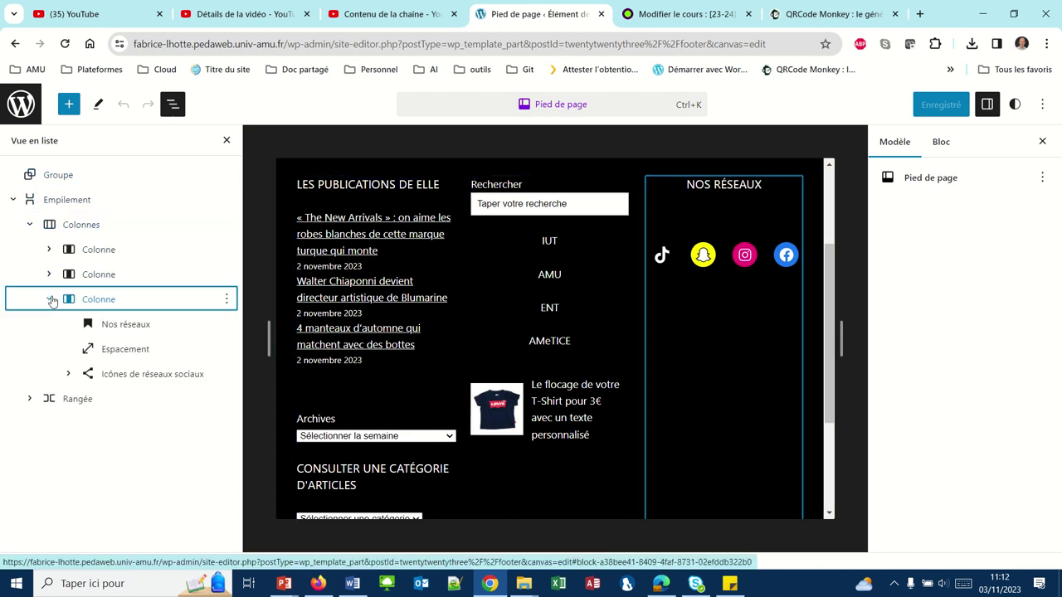
click(124, 349)
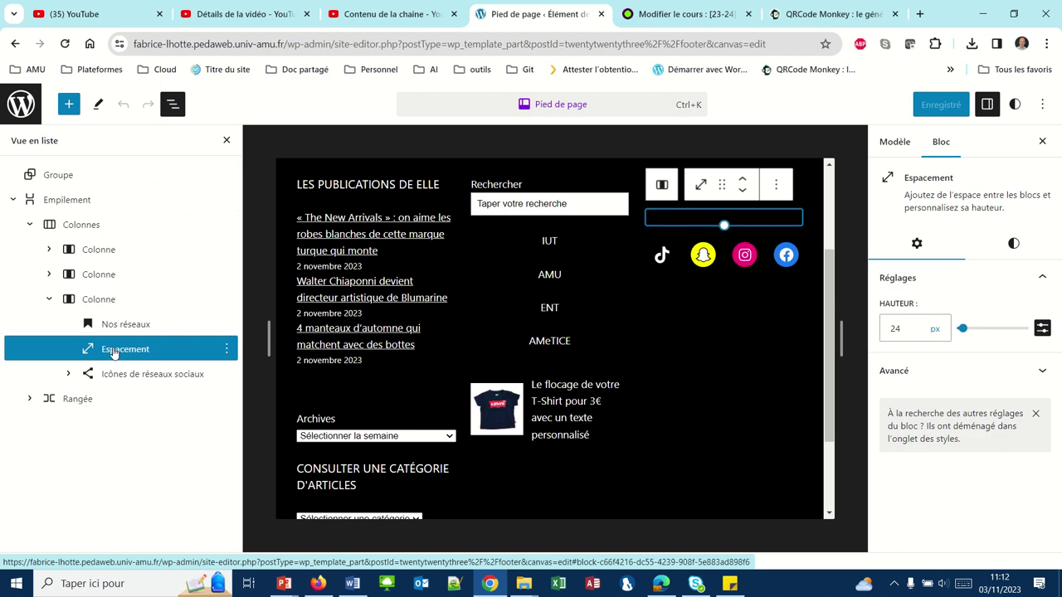
drag(113, 349, 113, 388)
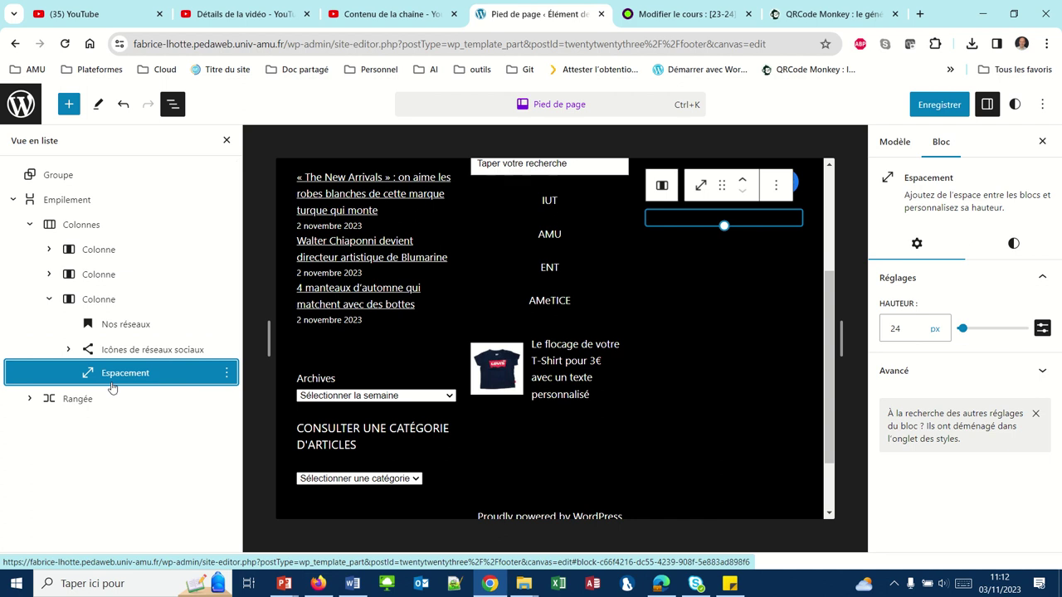
Group the "Nos réseaux" heading and the social icons block in the third column
click(98, 331)
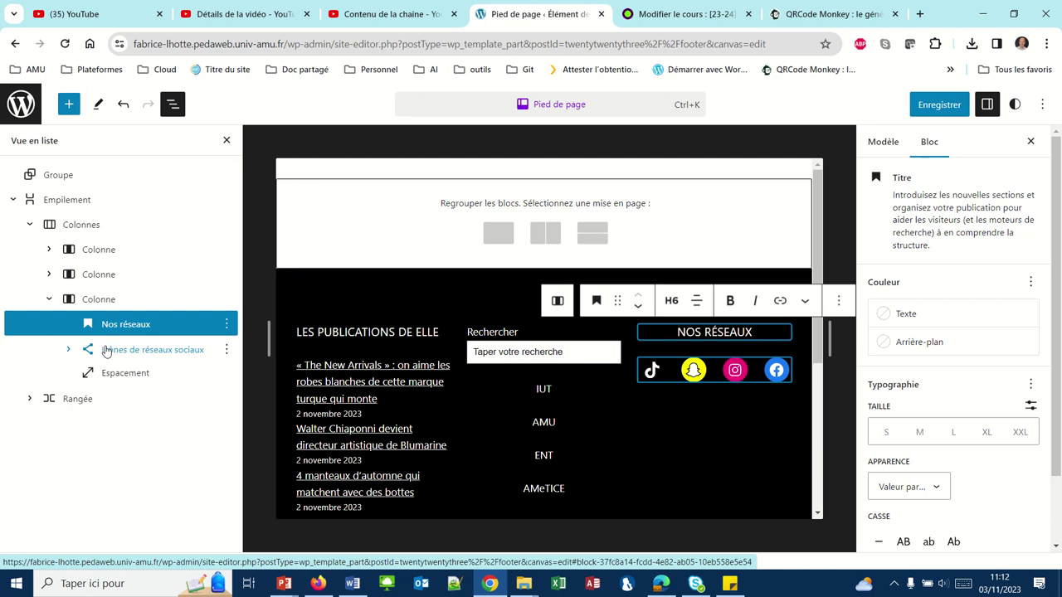
shift+click(106, 351)
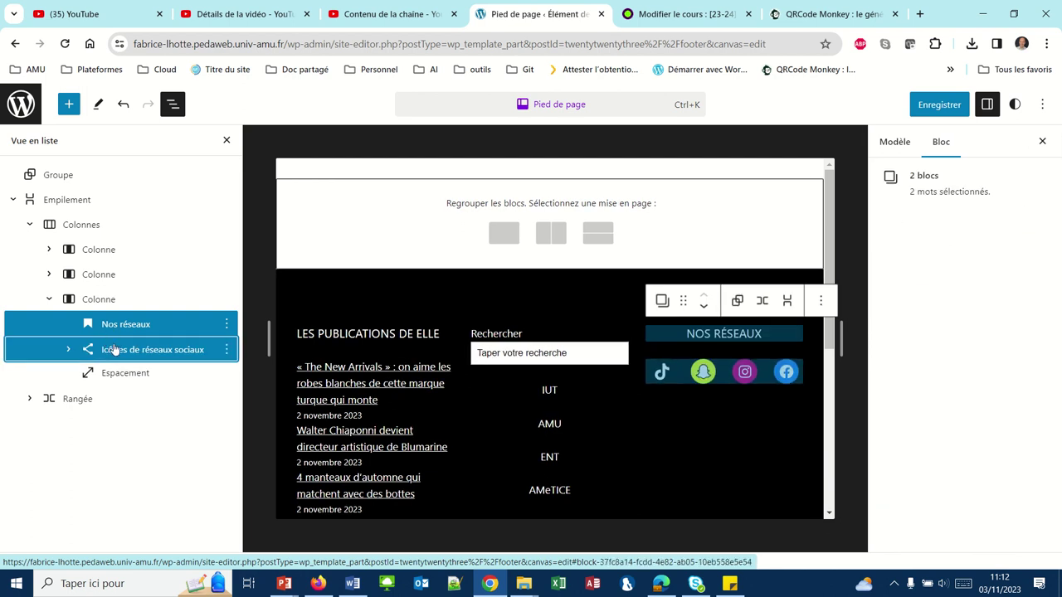
click(226, 325)
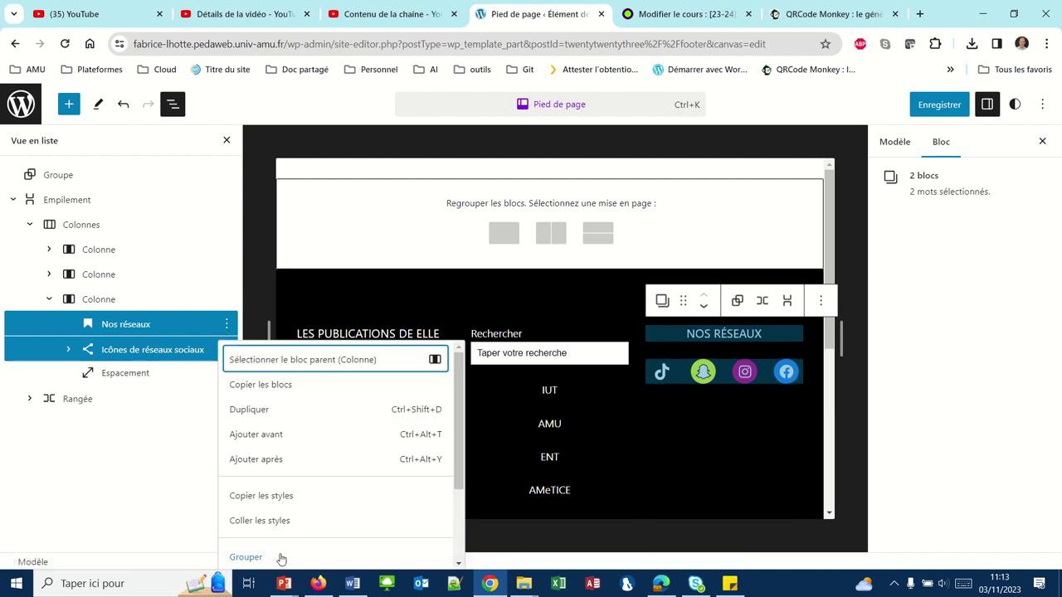
click(255, 561)
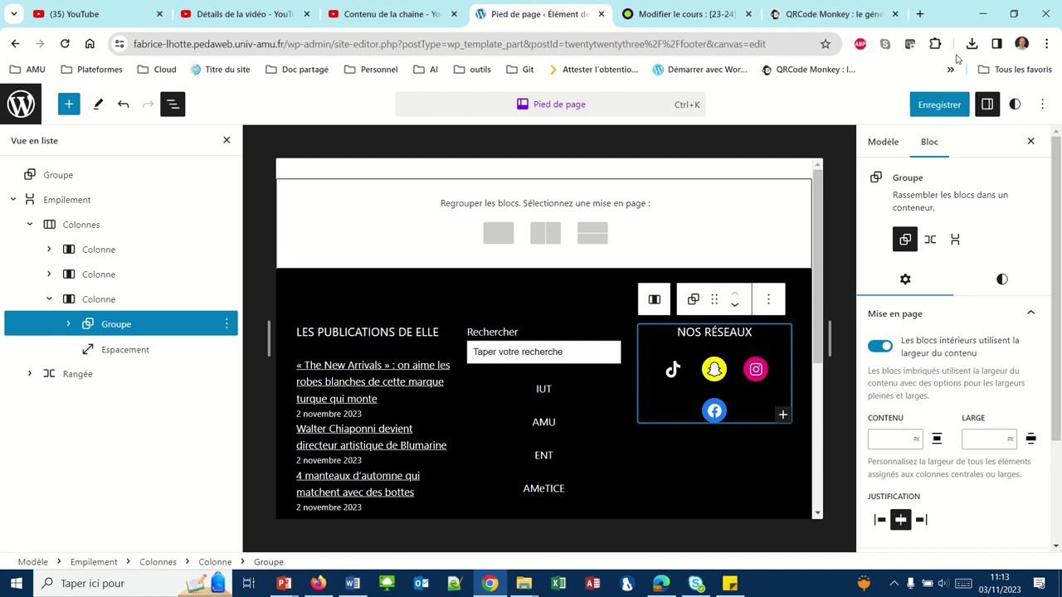
Save the footer and reload the published site in Firefox to check the social networks column
click(938, 106)
click(939, 108)
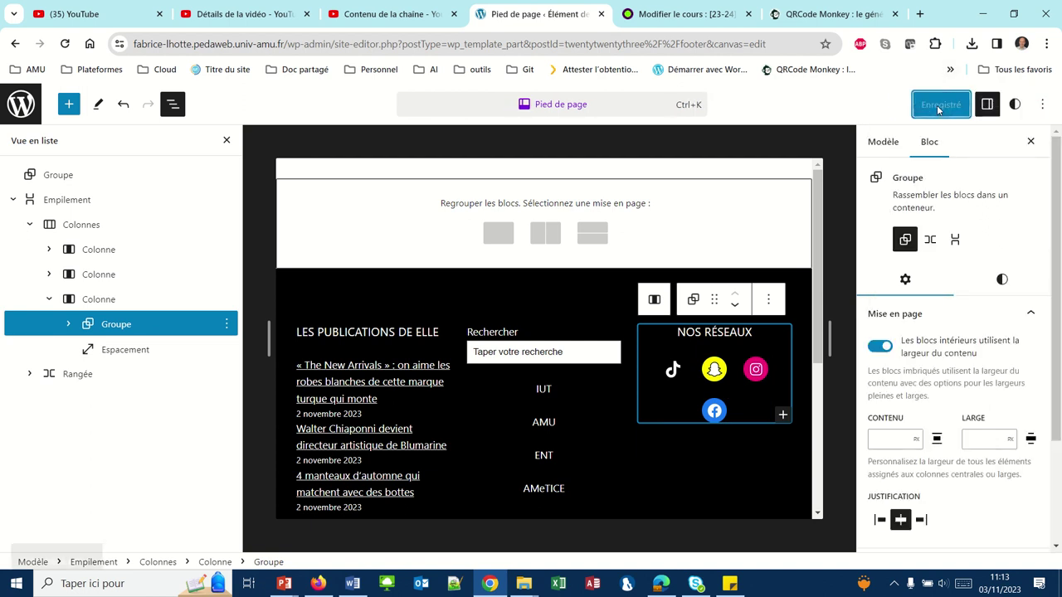
click(318, 583)
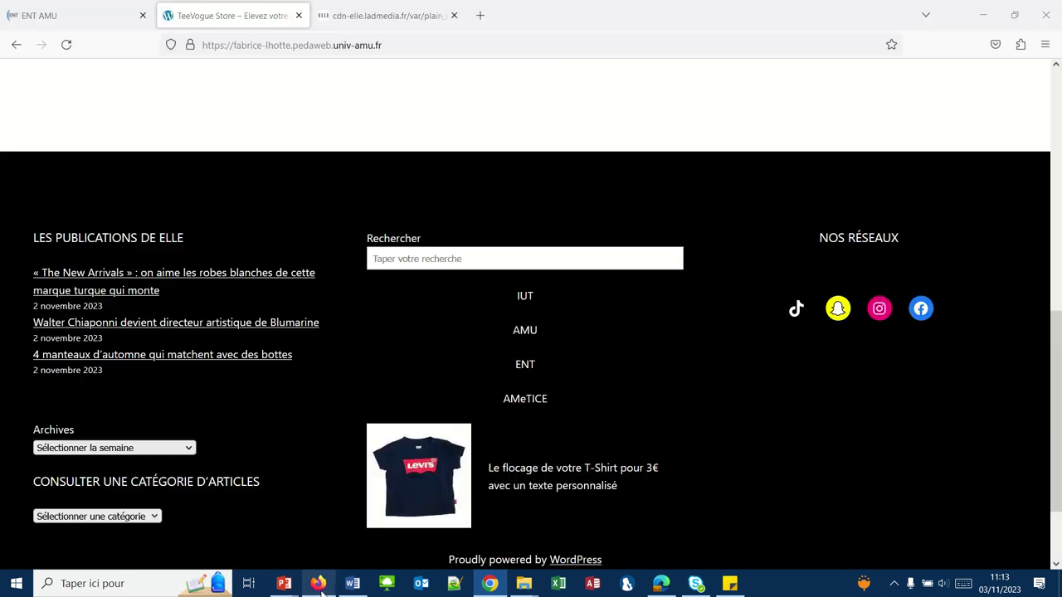
click(67, 45)
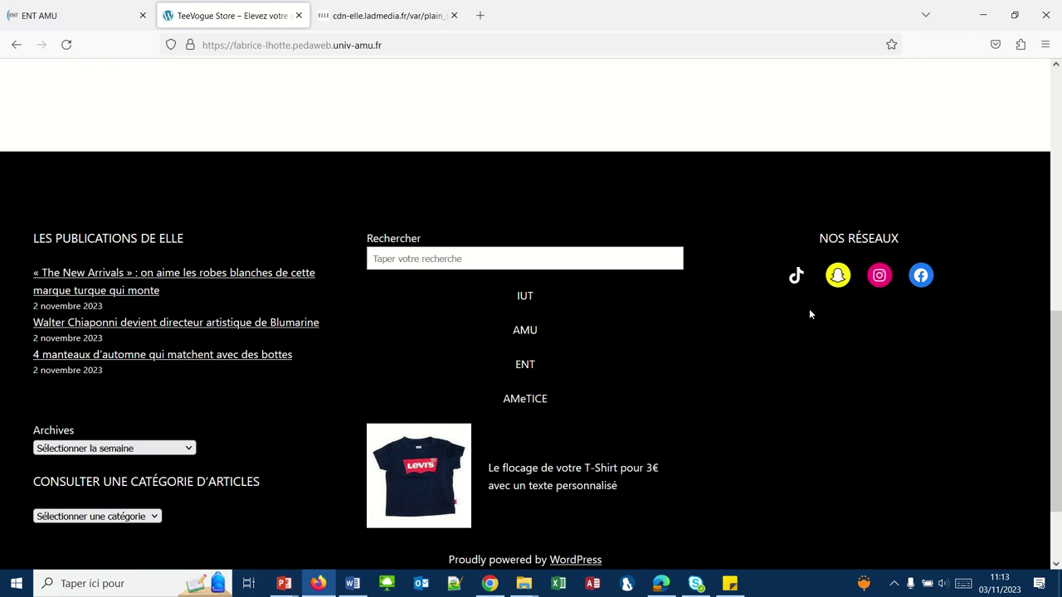
Return to the footer editor in Chrome and add the heading "Nouvelle collection" at the end of the third column
click(487, 586)
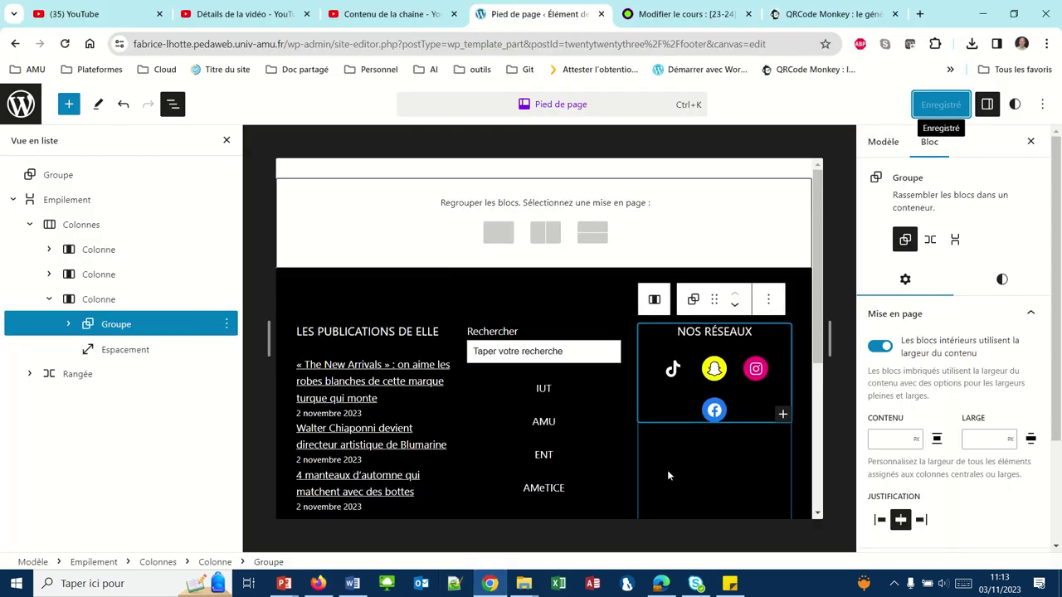
scroll(667, 470, down, 4)
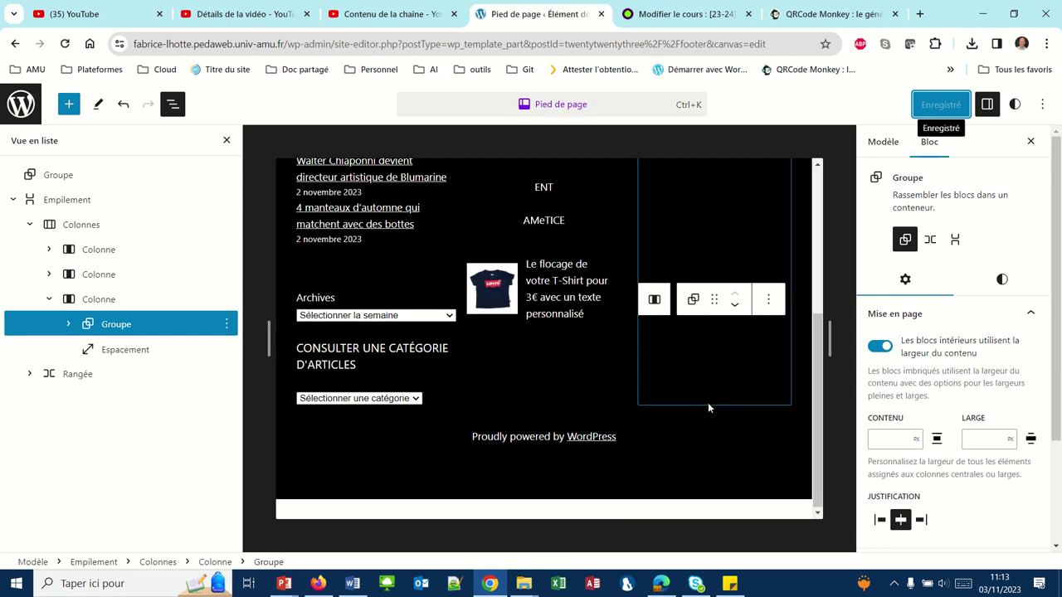
click(720, 383)
click(783, 400)
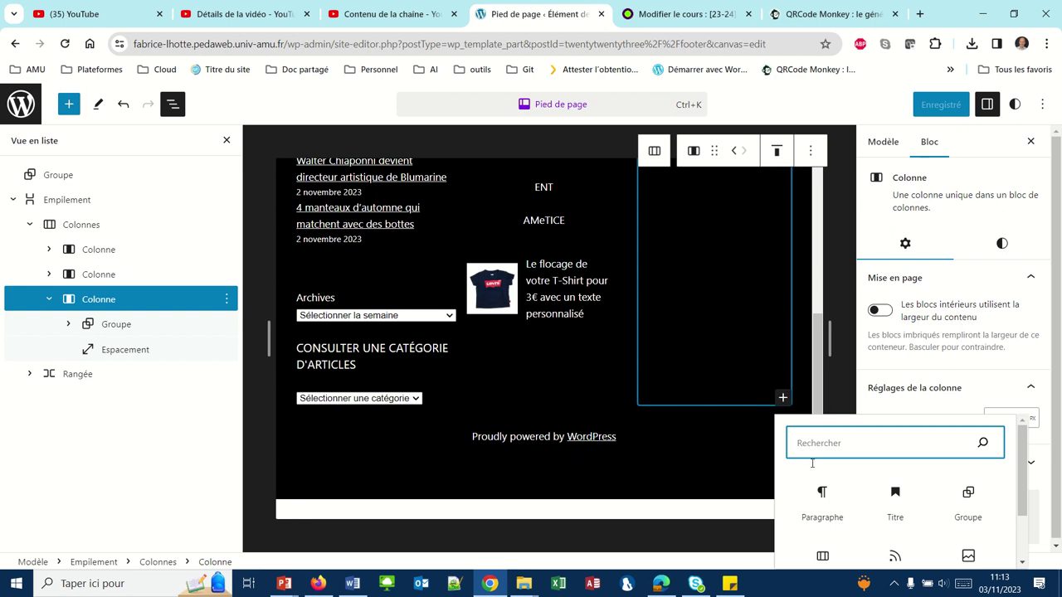
click(894, 496)
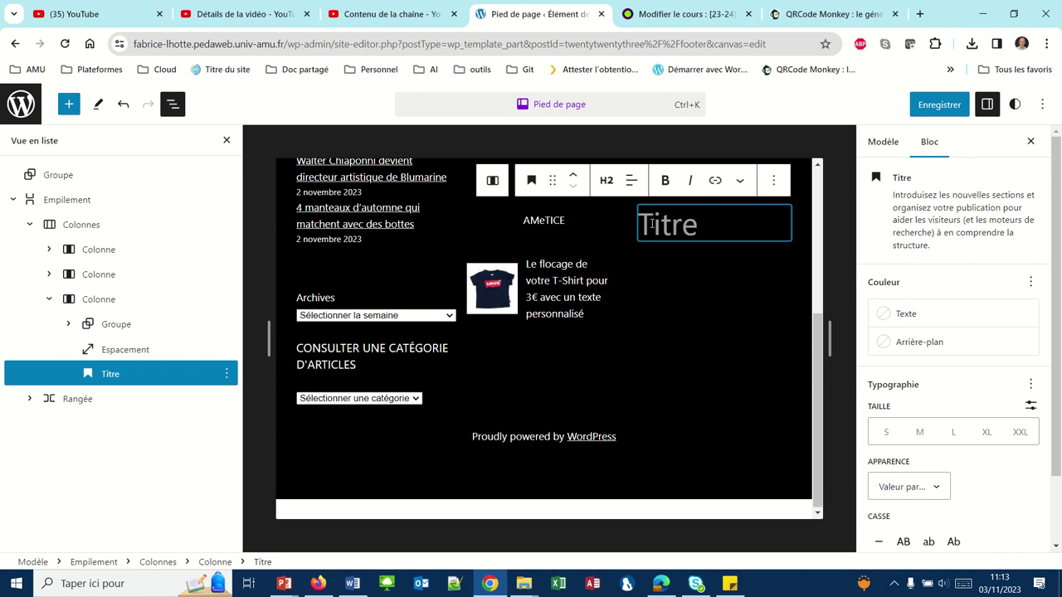
text(Nouv)
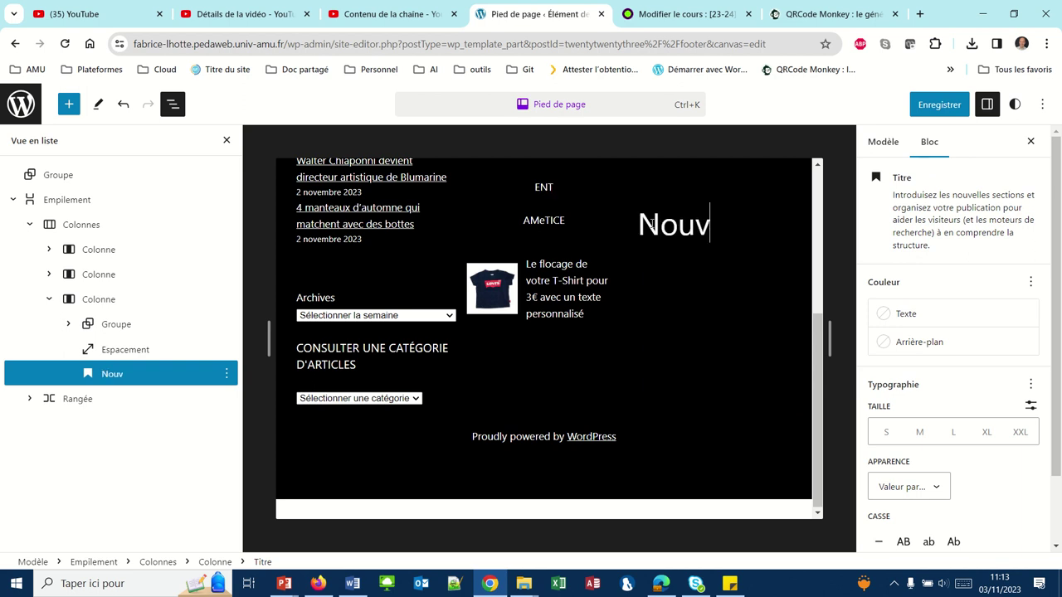
text(elle colle)
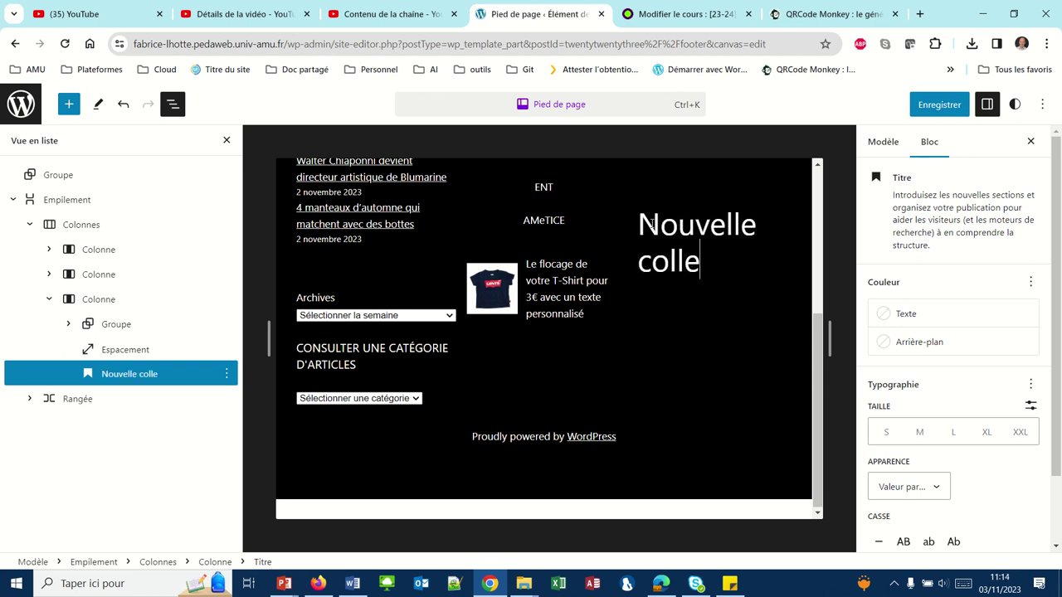
text(ction)
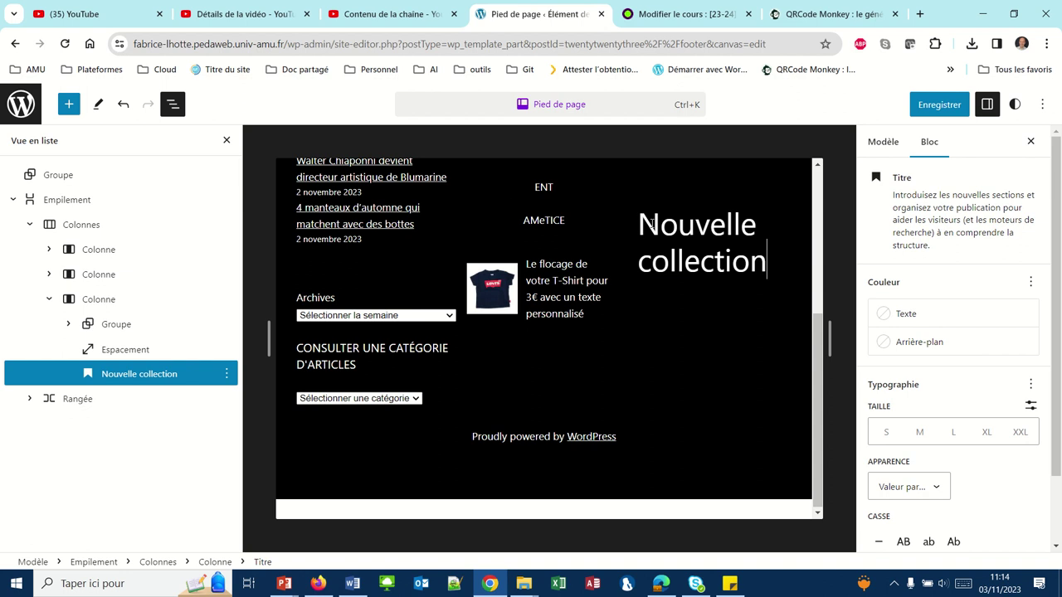
Set the "Nouvelle collection" heading to level H6
click(607, 181)
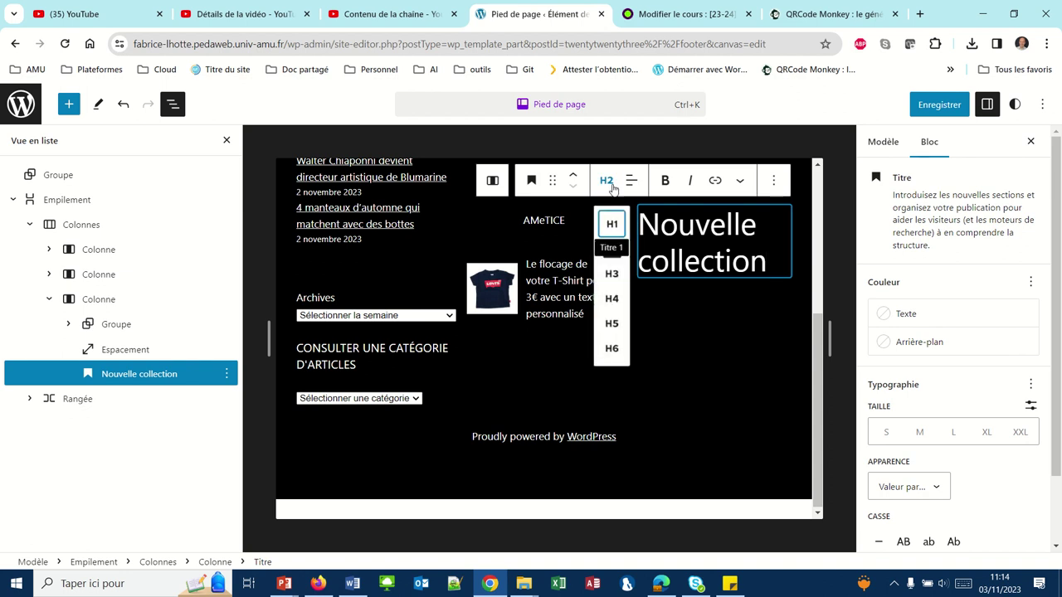
click(611, 347)
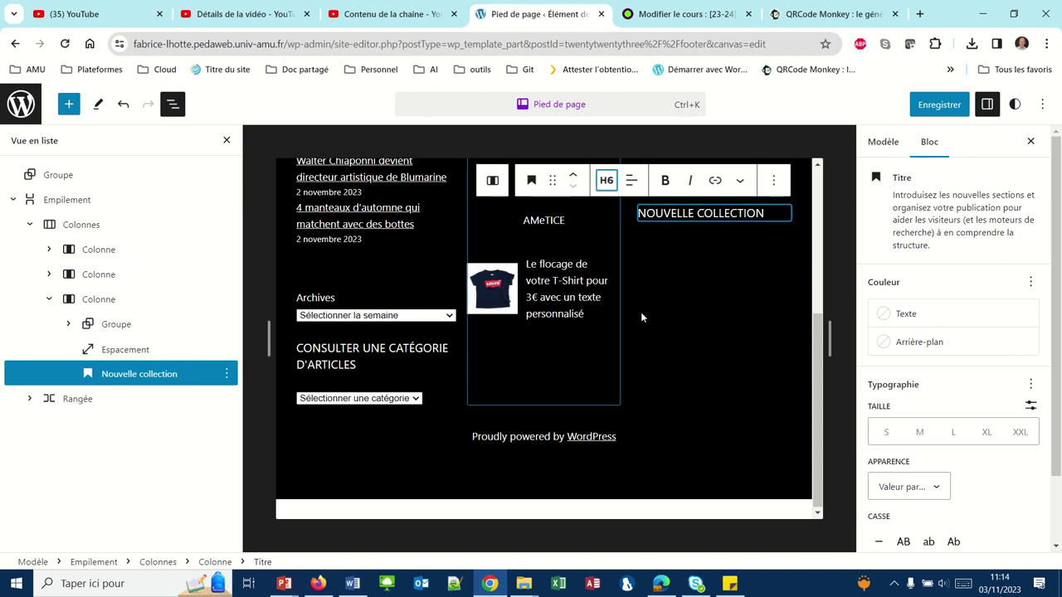
scroll(688, 292, up, 3)
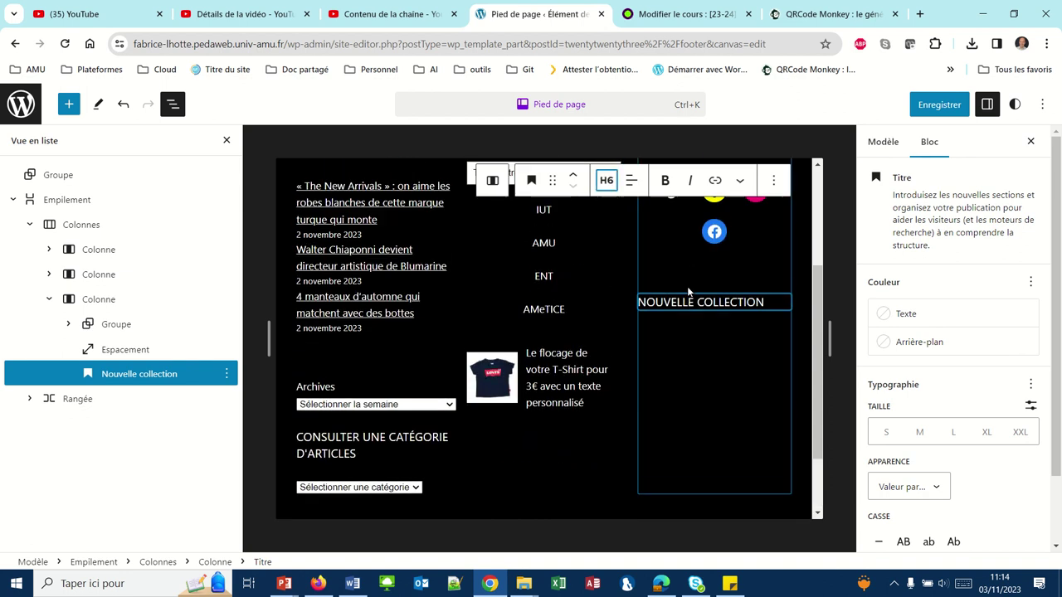
scroll(688, 291, down, 1)
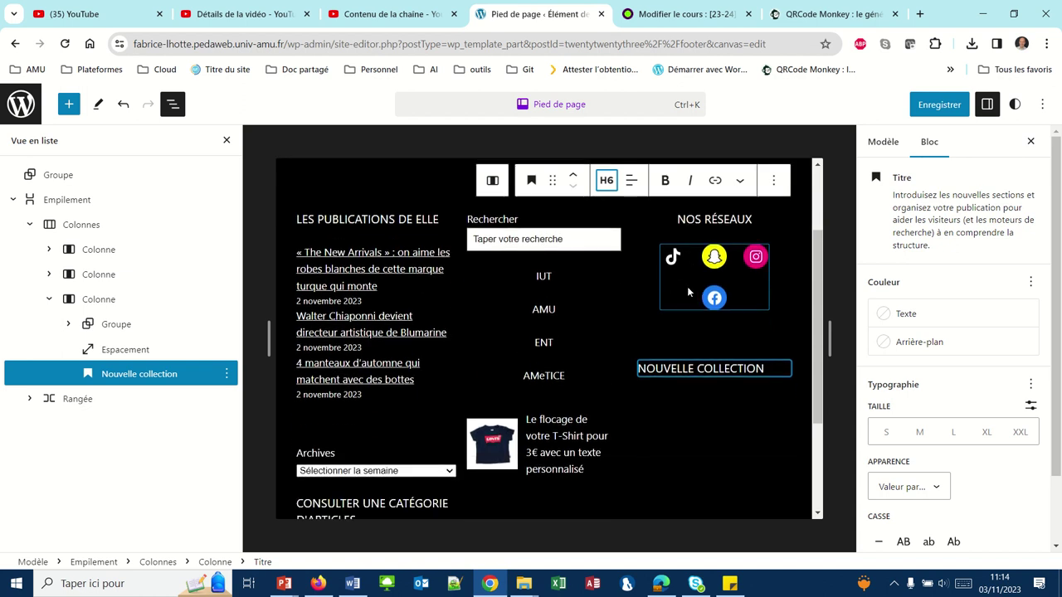
click(700, 386)
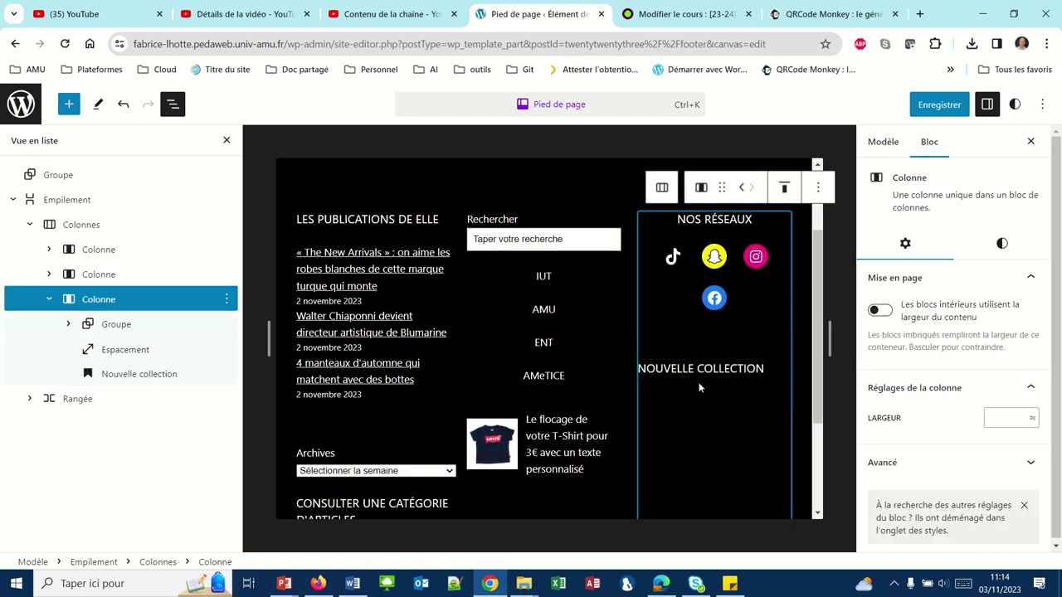
Add a Galerie block below the "Nouvelle collection" heading in the third footer column
scroll(700, 385, down, 3)
click(782, 398)
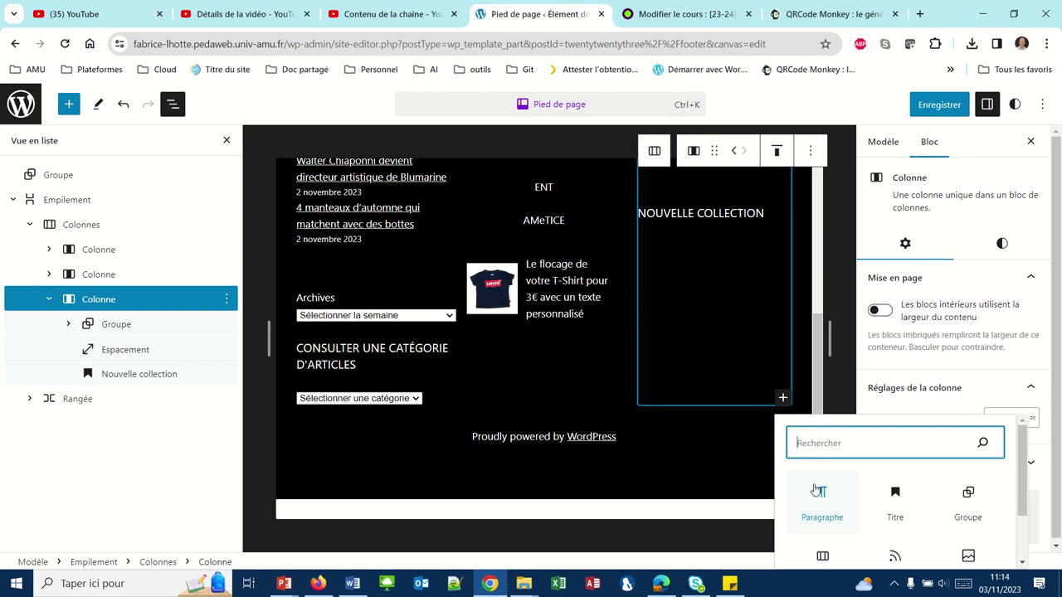
text(gal)
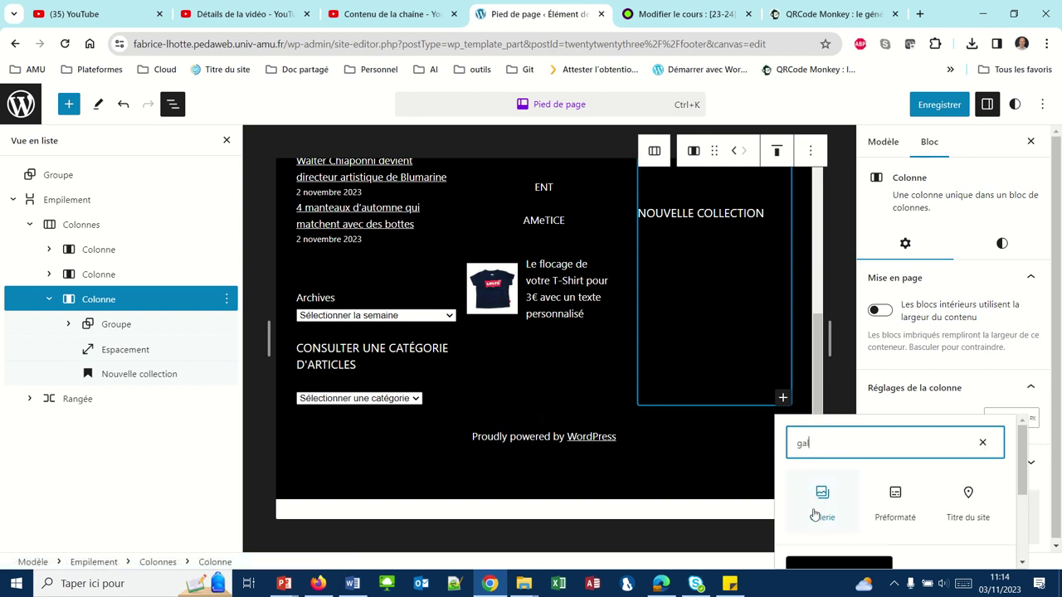
click(819, 496)
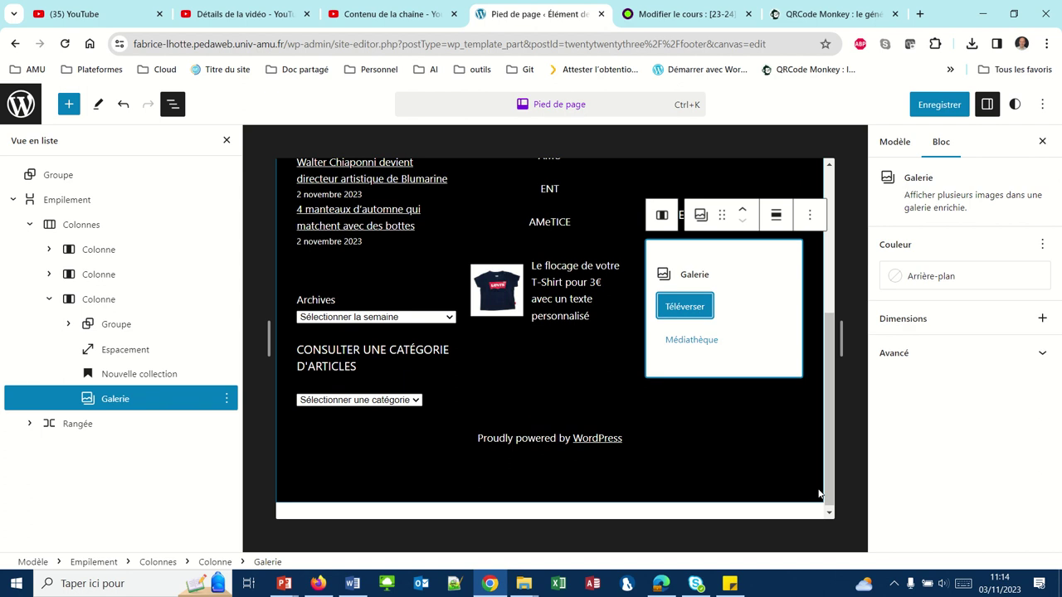
Start a file upload for the gallery and browse to the RCN5-Package ressrources folder in Téléchargements
click(694, 340)
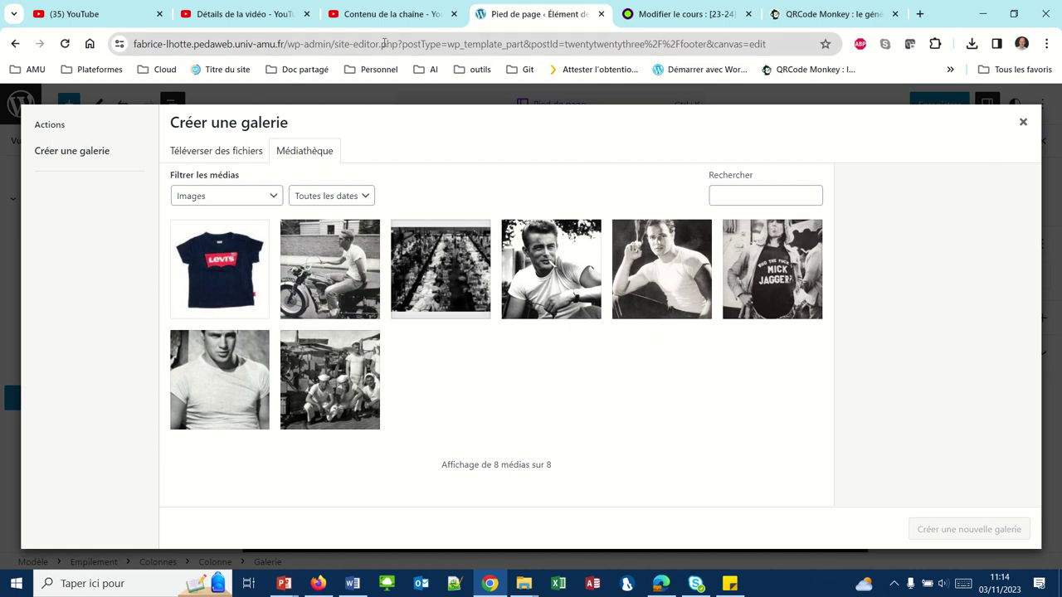
click(190, 150)
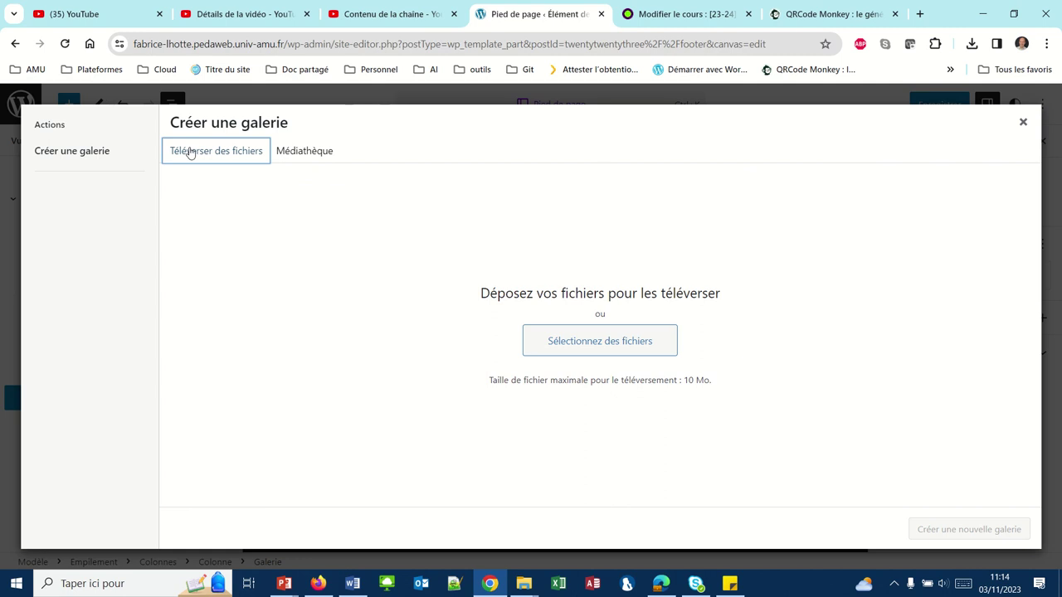
click(550, 341)
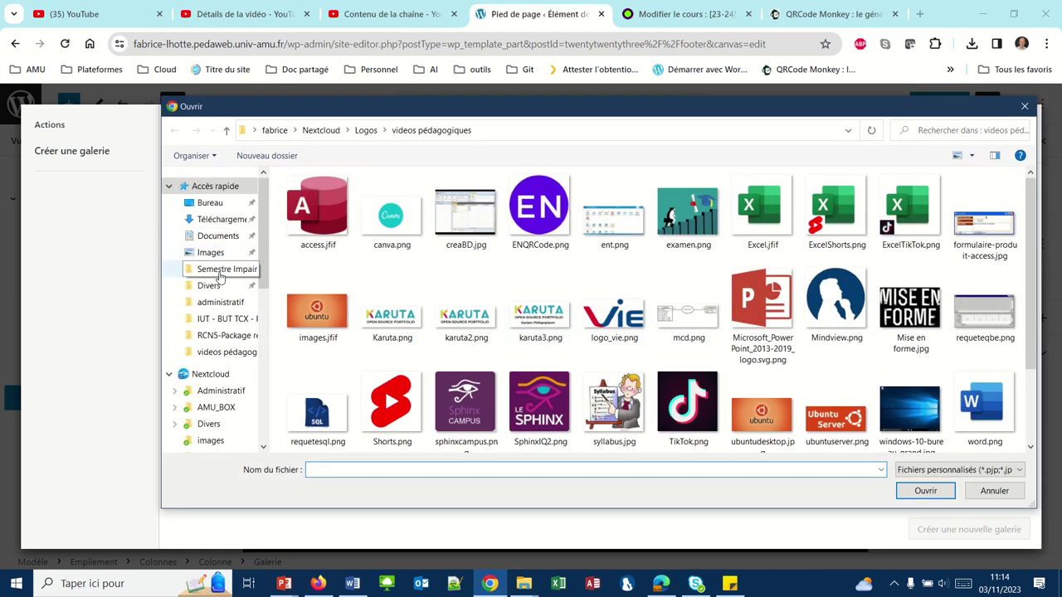
click(217, 219)
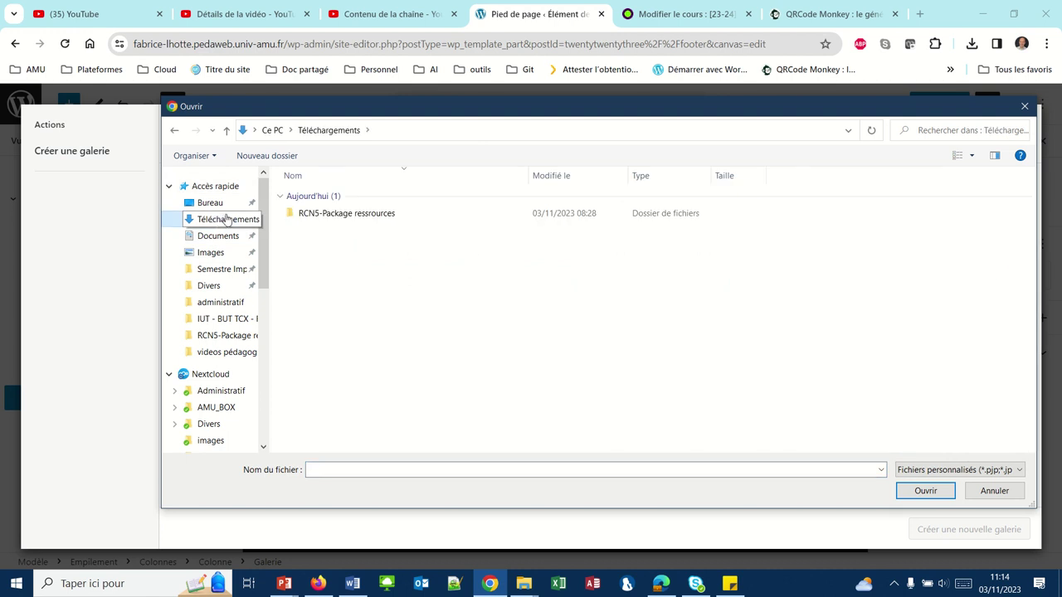
double_click(314, 218)
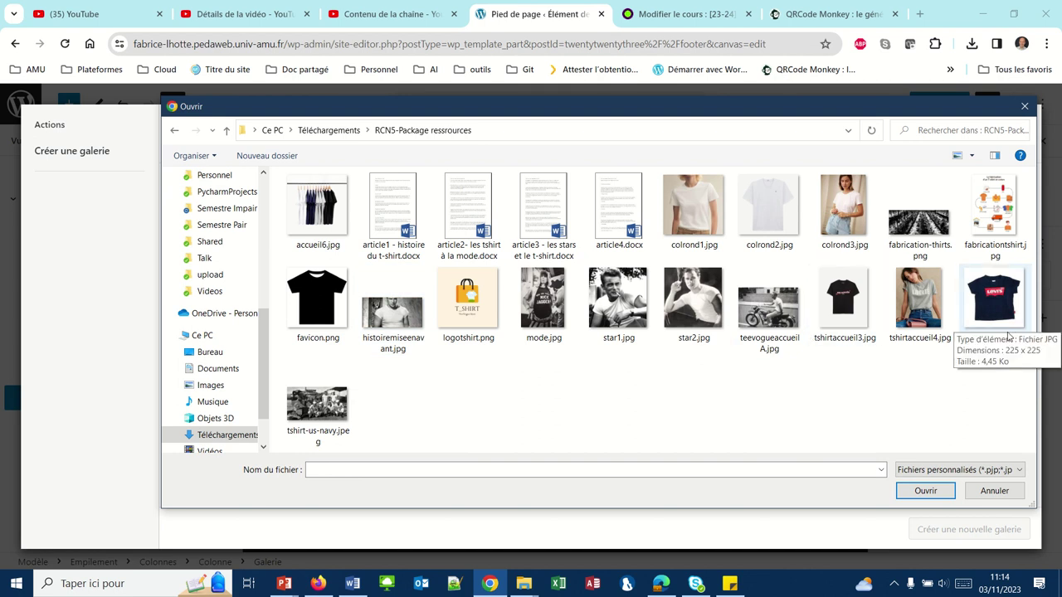
Upload tshirtaccueil3.jpg, favicon.png, colrond1.jpg, colrond2.jpg, colrond3.jpg and tshirtaccueil4.jpg together to the media library for the gallery
click(832, 312)
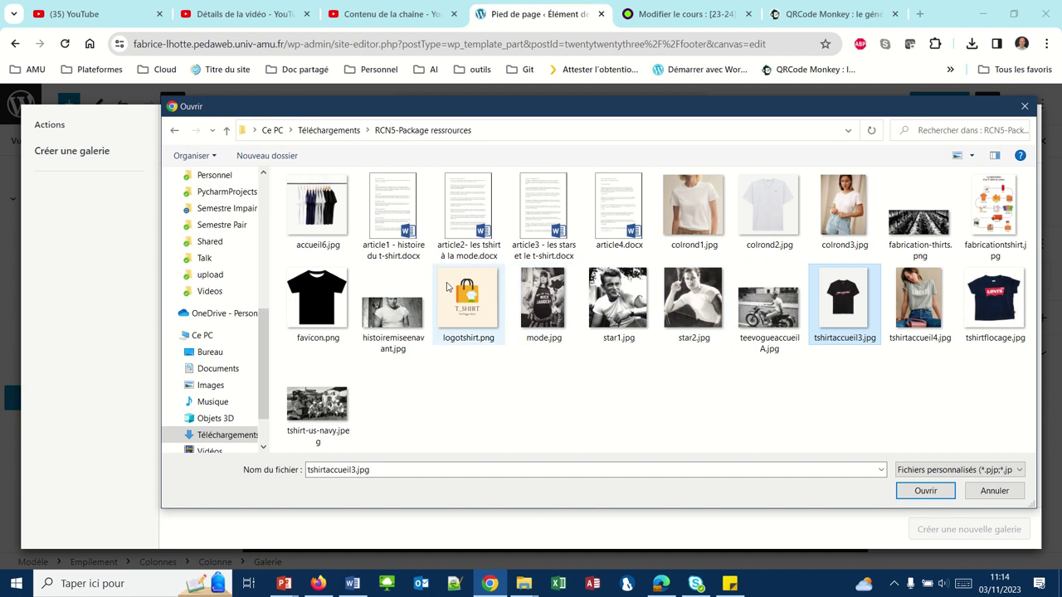
ctrl+click(330, 310)
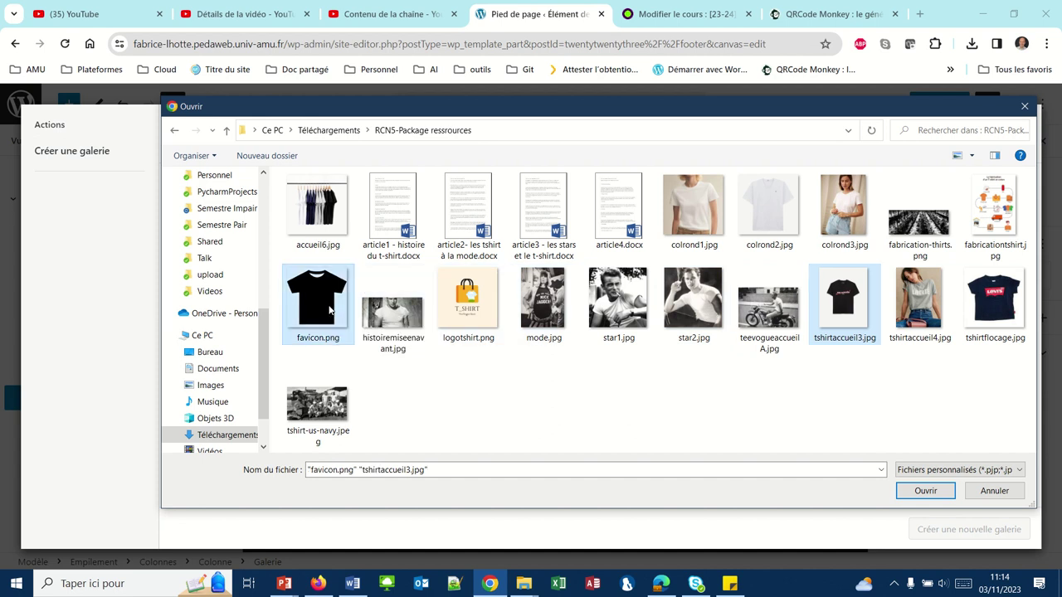
ctrl+click(693, 191)
ctrl+click(758, 197)
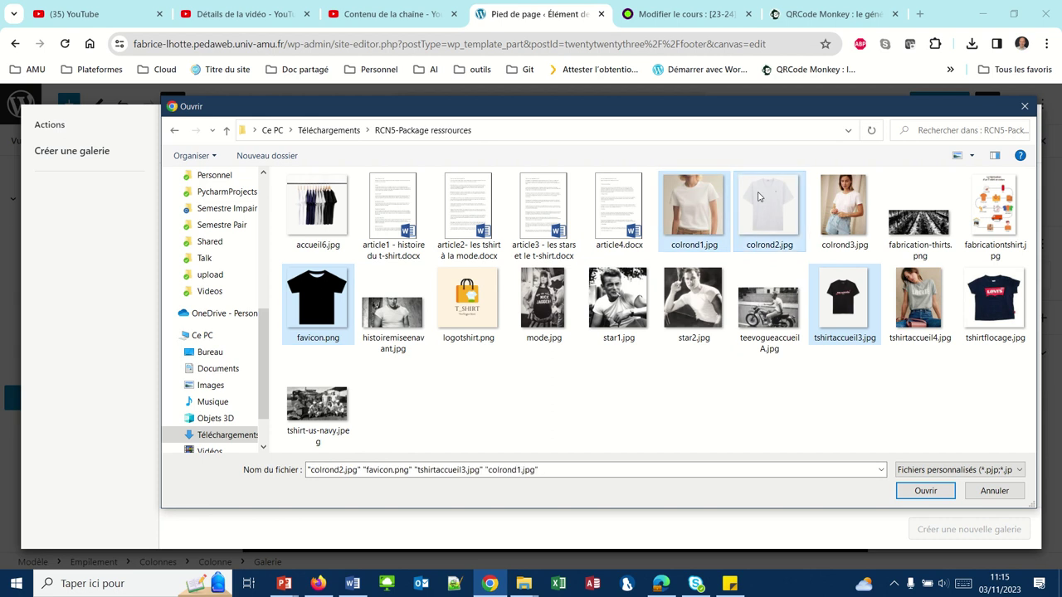
ctrl+click(845, 211)
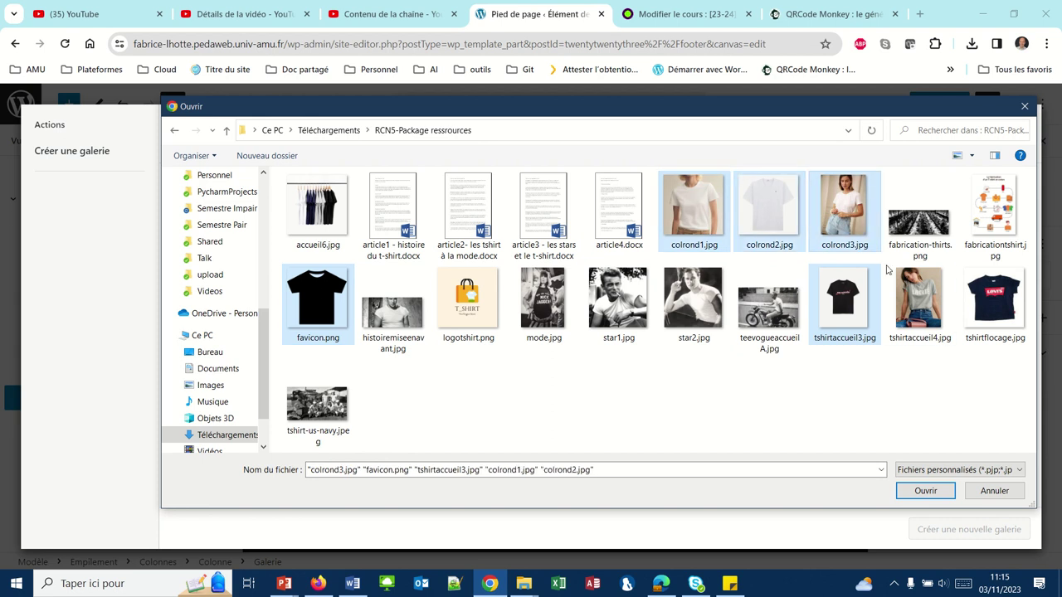
ctrl+click(907, 302)
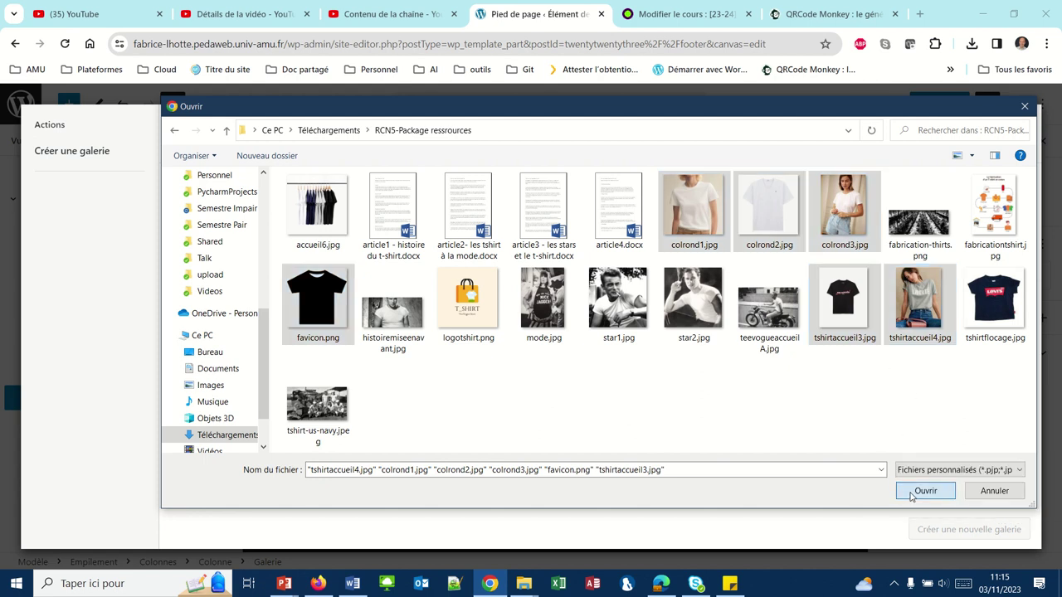
click(924, 492)
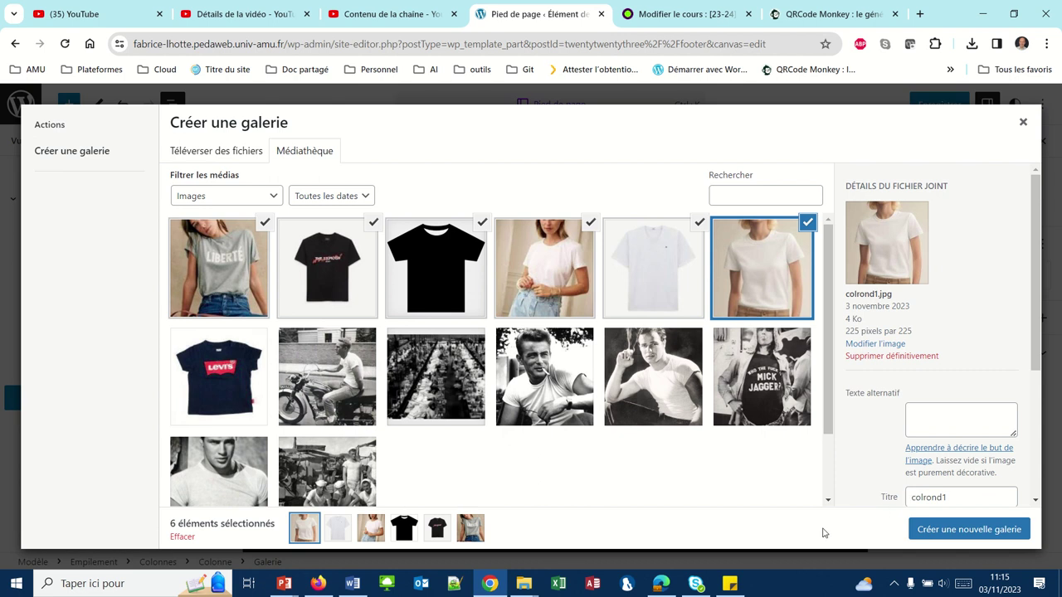
Include tshirtflocage.jpg in the selected media, create the gallery and insert it into the footer column
click(251, 403)
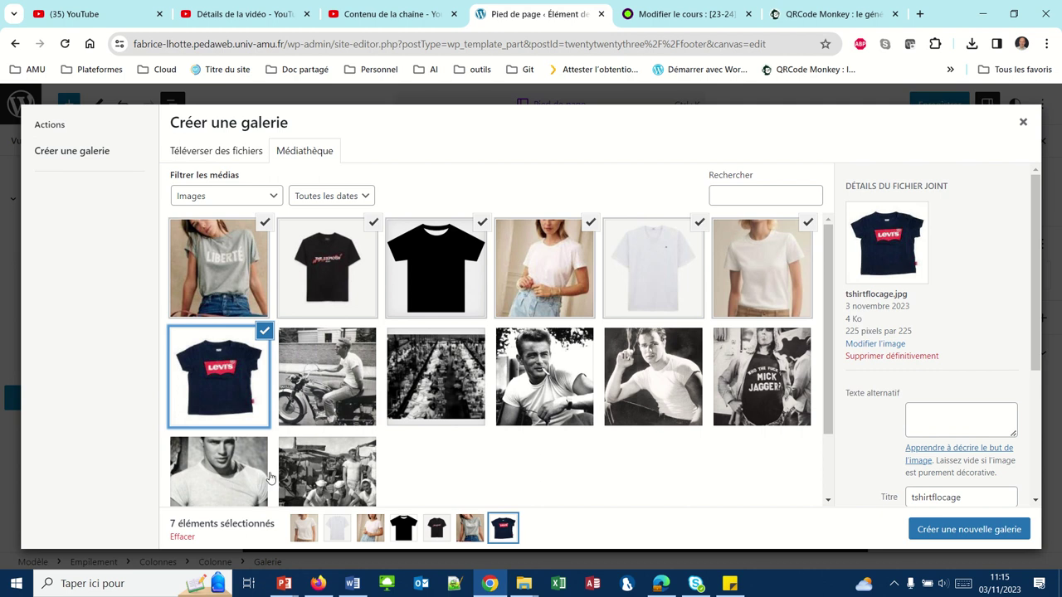
scroll(611, 436, down, 1)
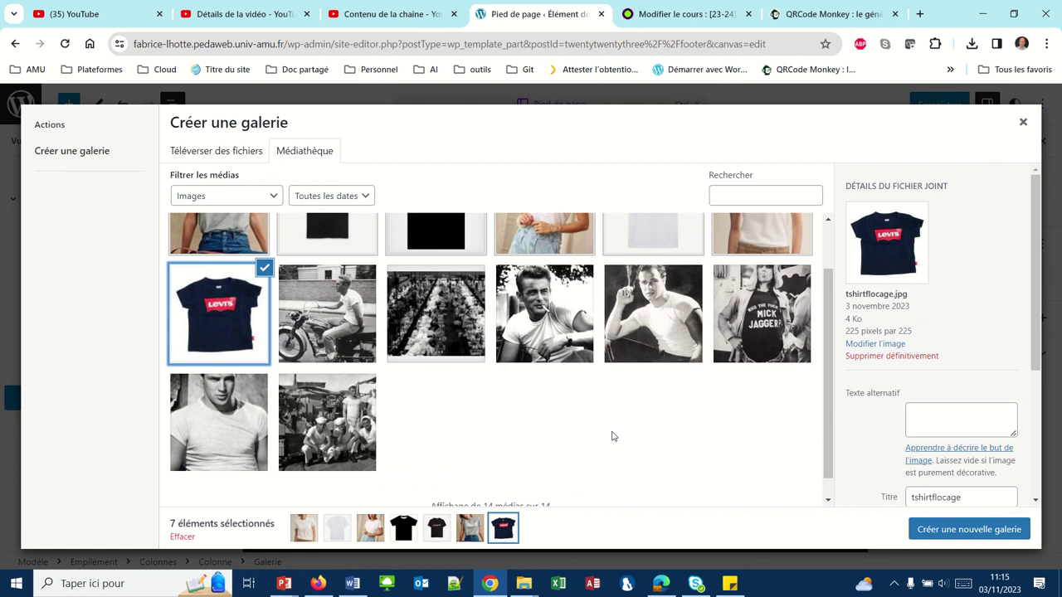
click(943, 531)
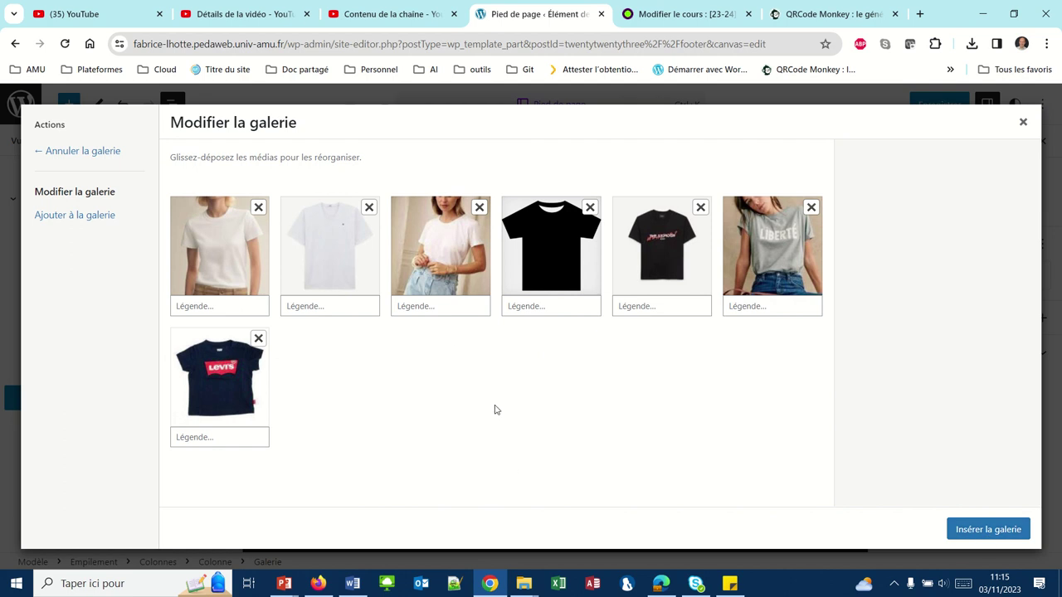
click(972, 531)
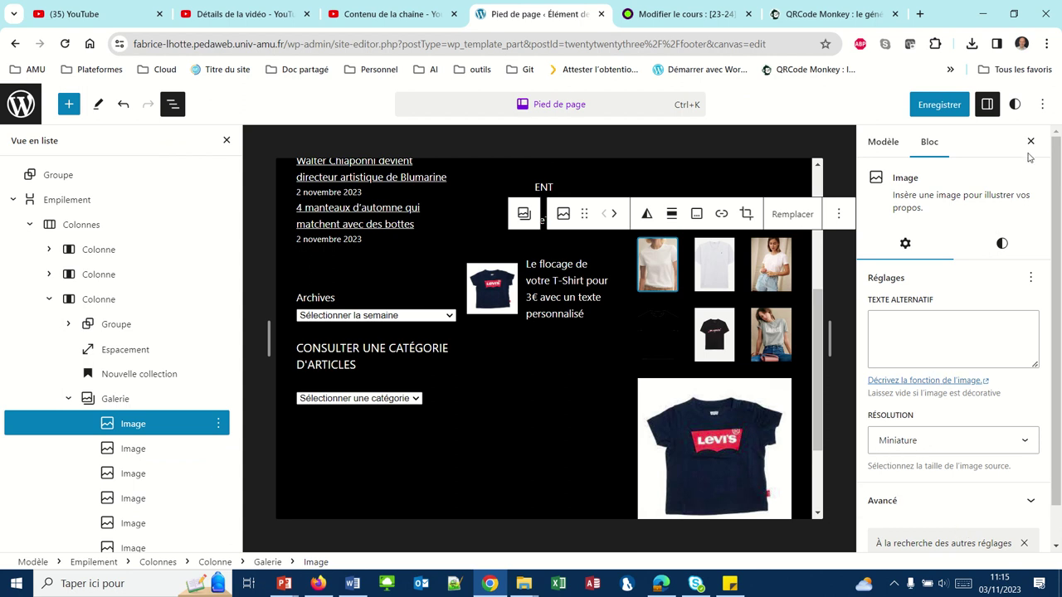
Save the footer and reload the published site in Firefox to check the "Nouvelle collection" gallery in the third column
click(943, 110)
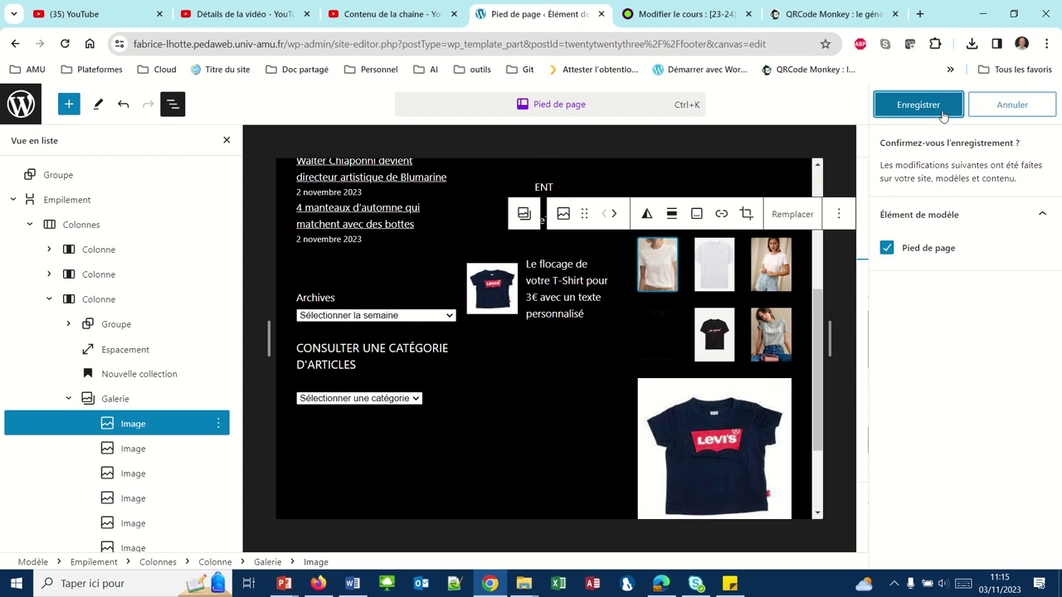
click(942, 114)
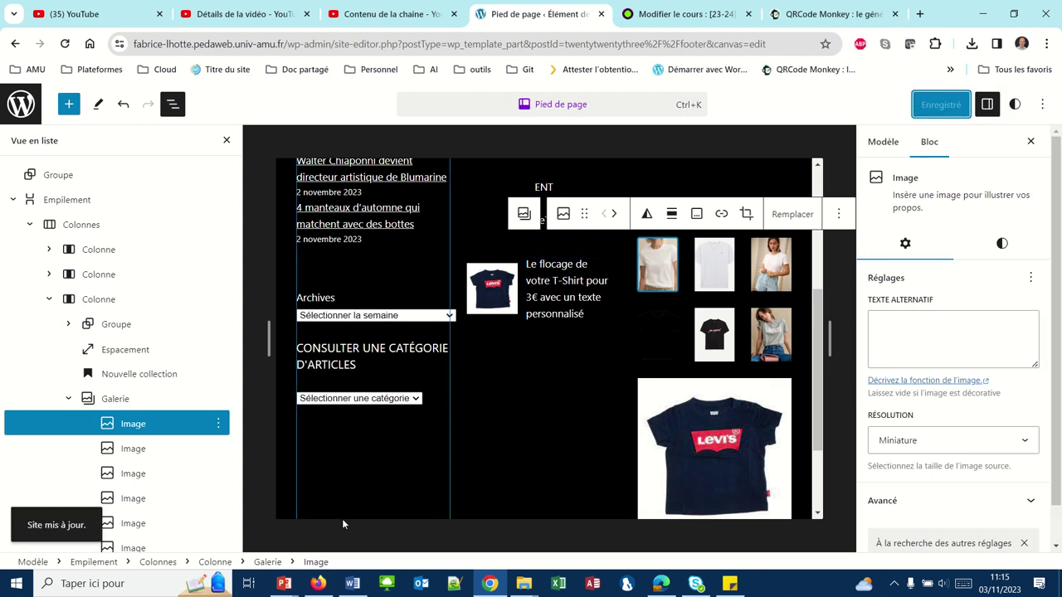
click(318, 583)
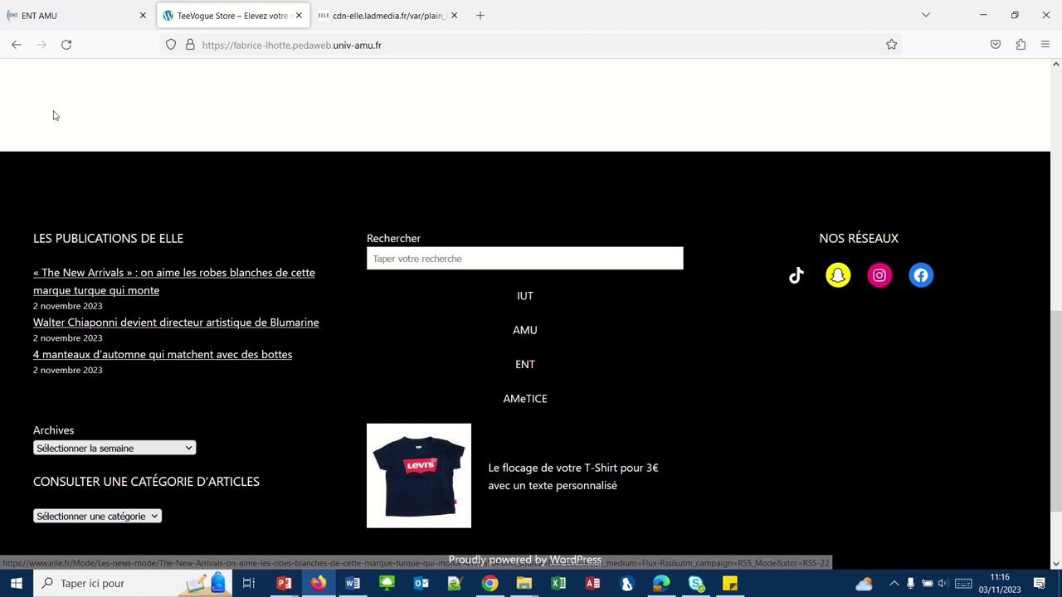
click(69, 48)
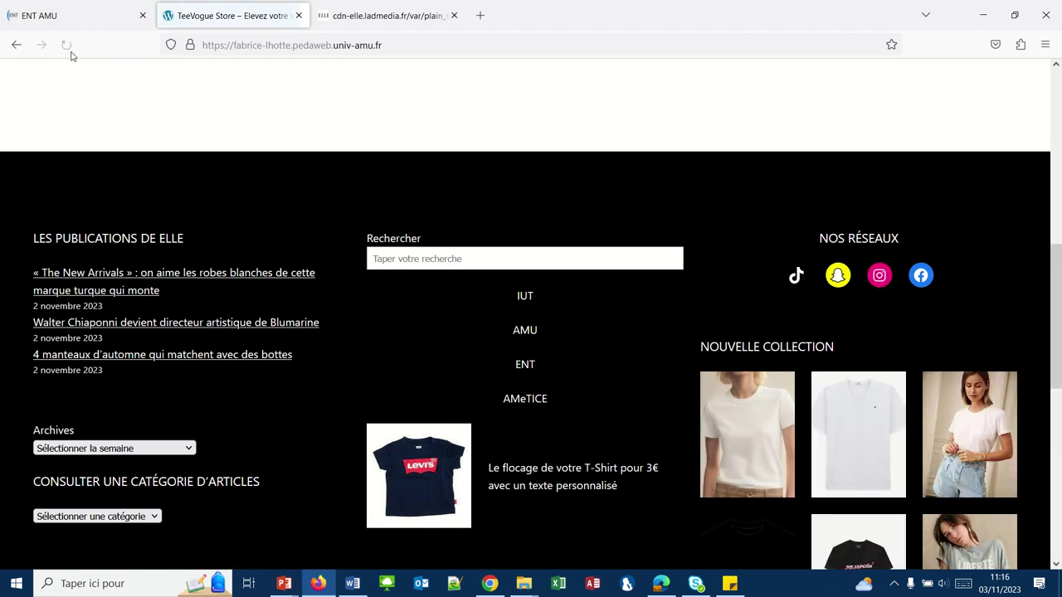
scroll(464, 477, down, 5)
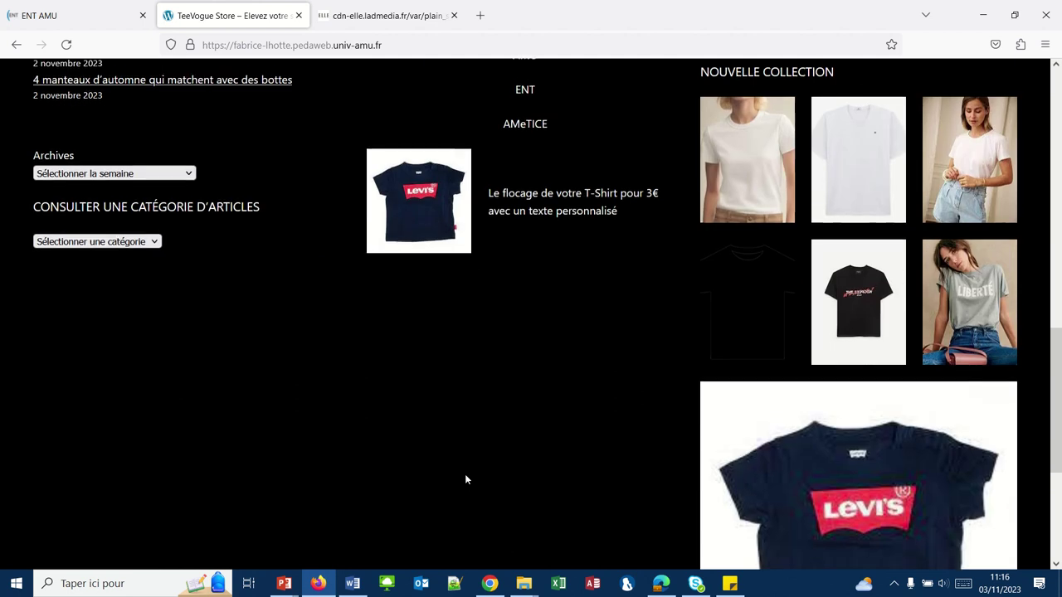
scroll(465, 480, up, 2)
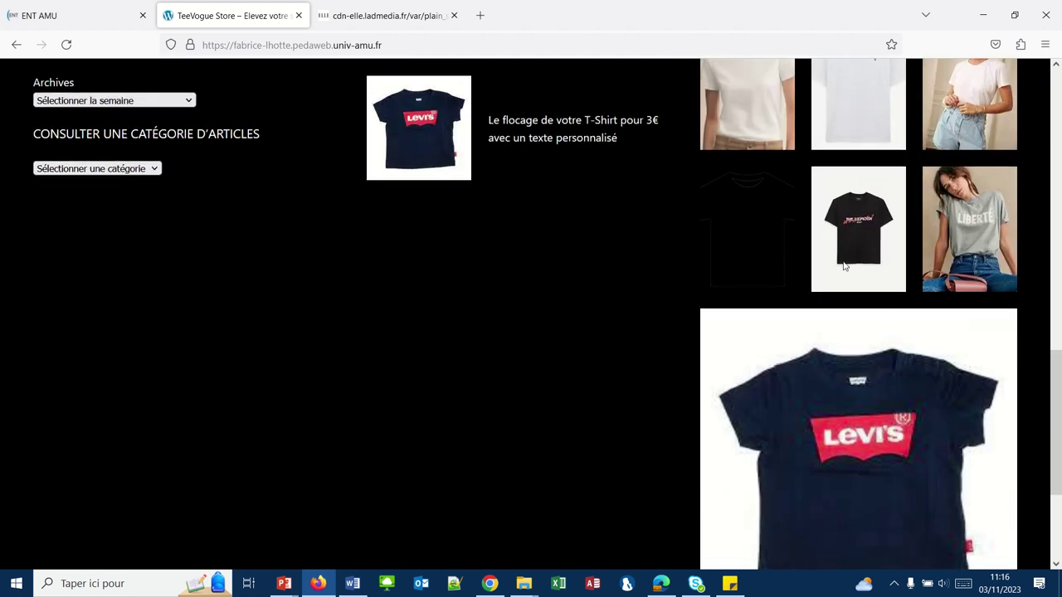
scroll(849, 119, up, 2)
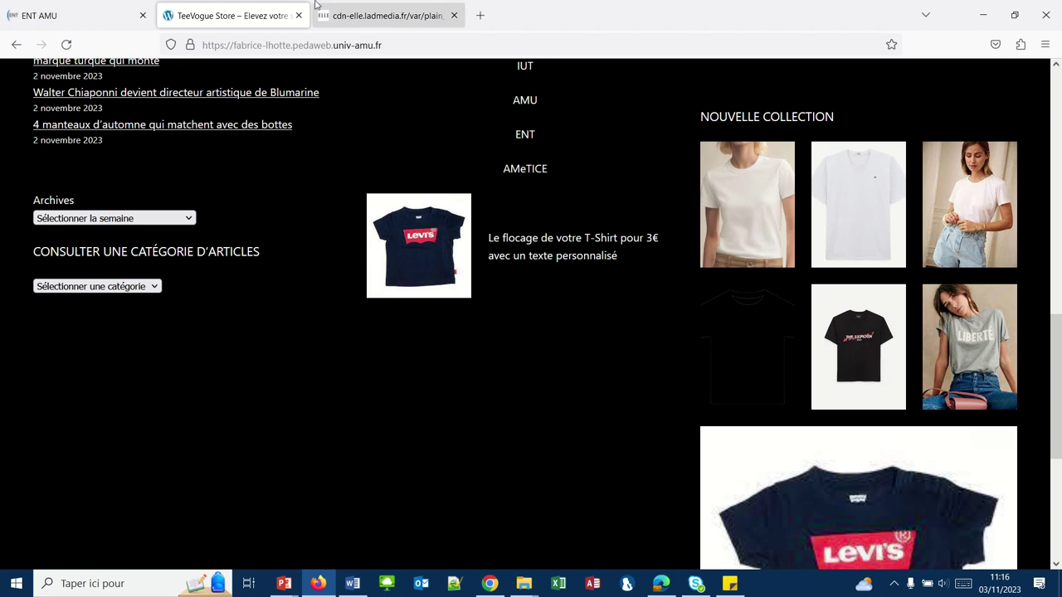
scroll(198, 387, up, 2)
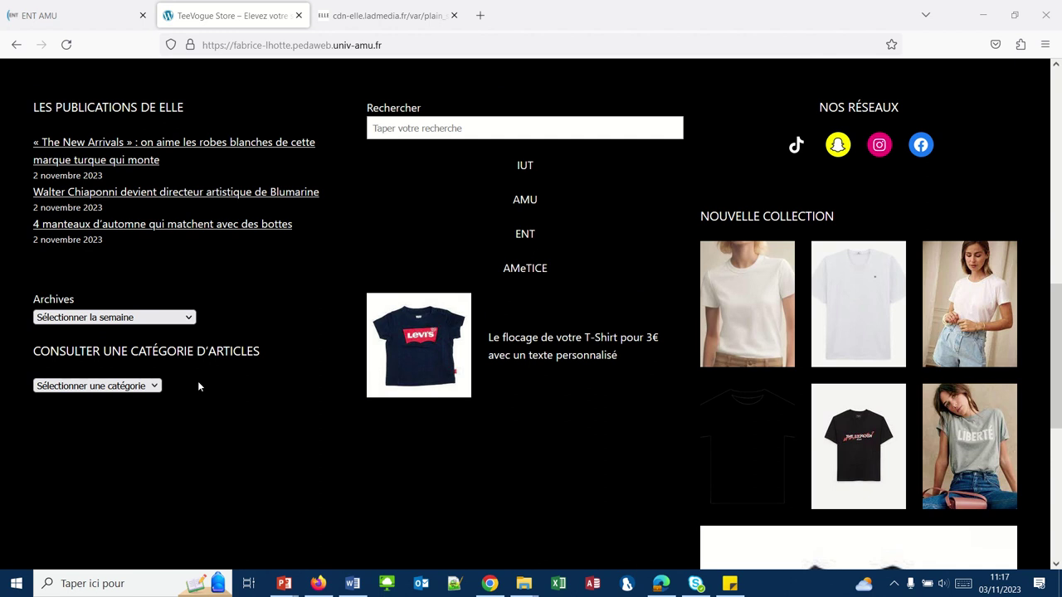
mouse_move(474, 18)
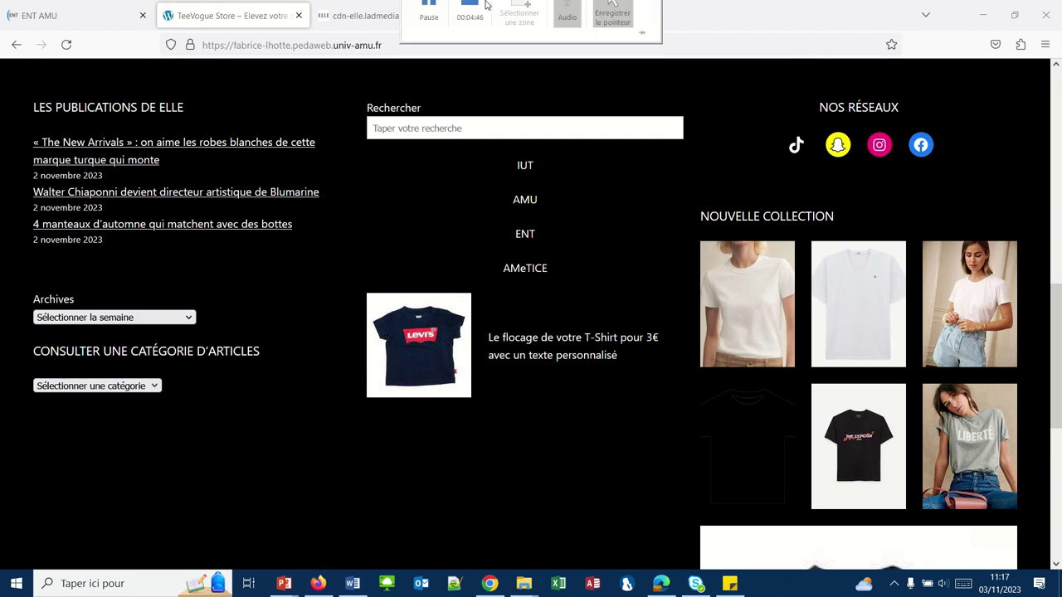